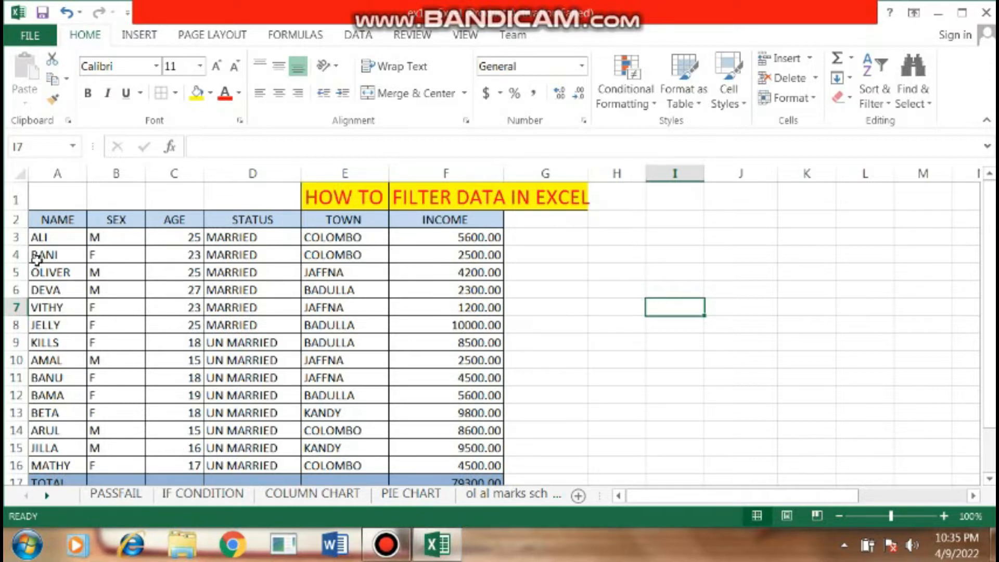
{"action": "left_click", "coordinate": [16, 272]}
{"action": "left_click", "coordinate": [16, 343]}
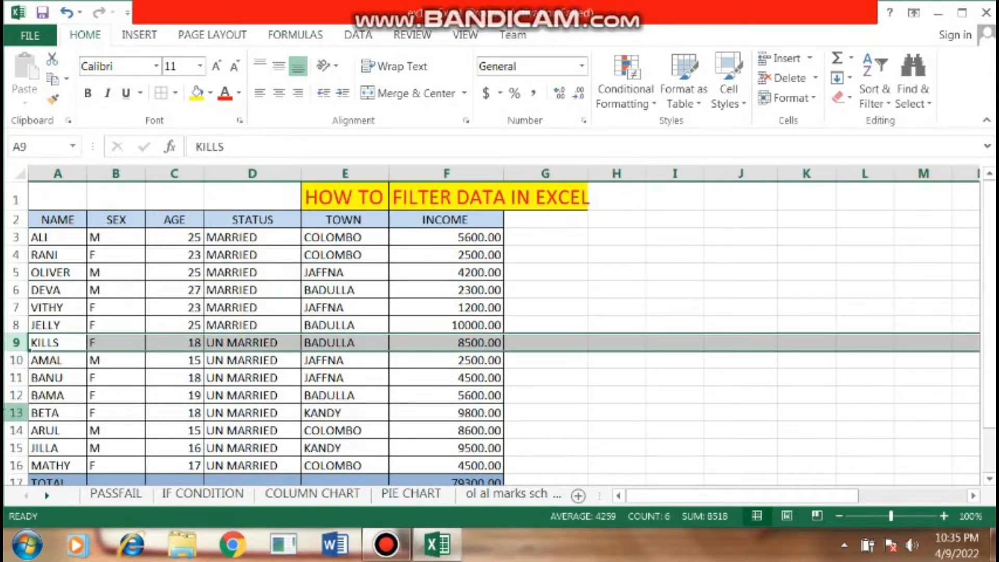
{"action": "left_click", "coordinate": [10, 395]}
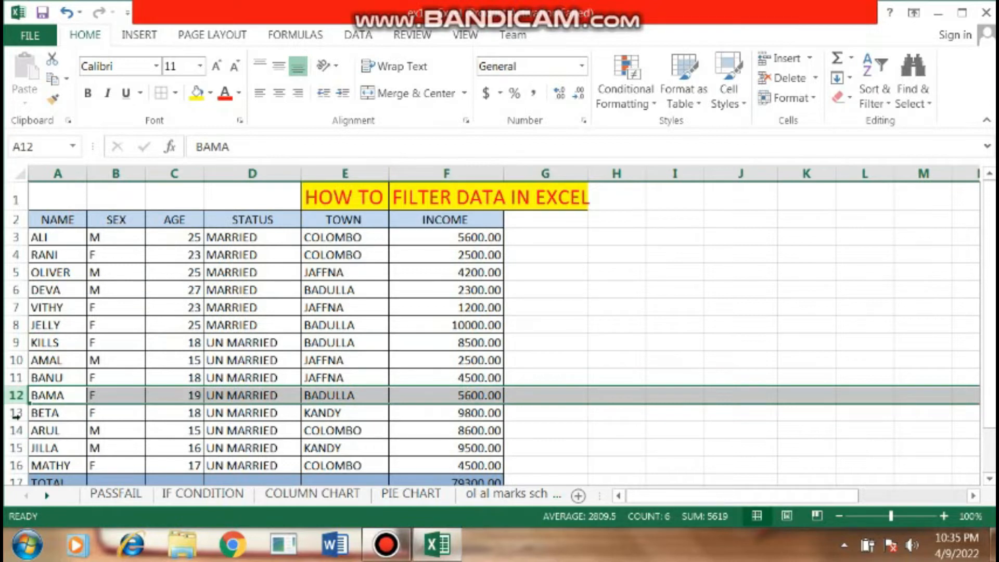
{"action": "left_click", "coordinate": [15, 414]}
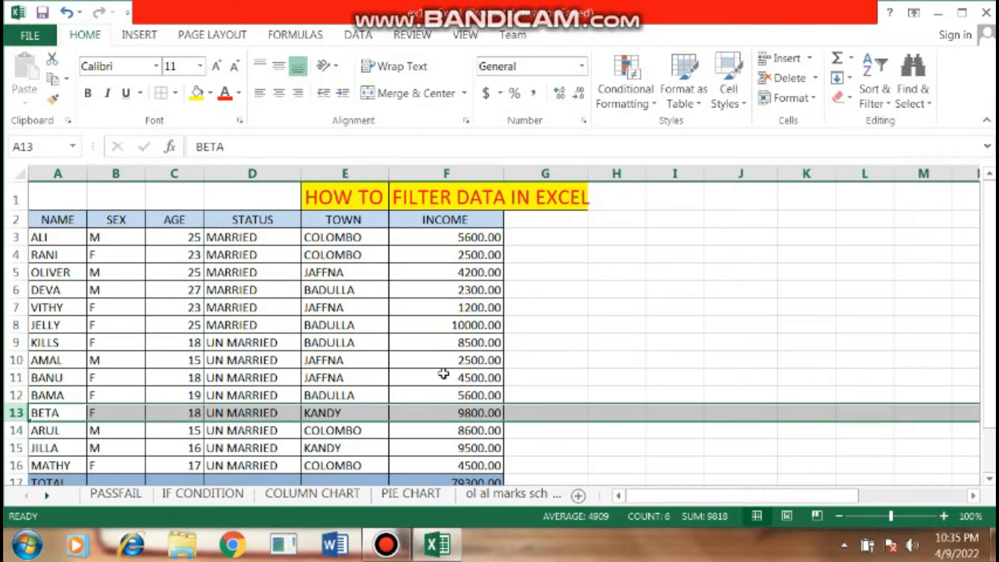
{"action": "left_click", "coordinate": [606, 323]}
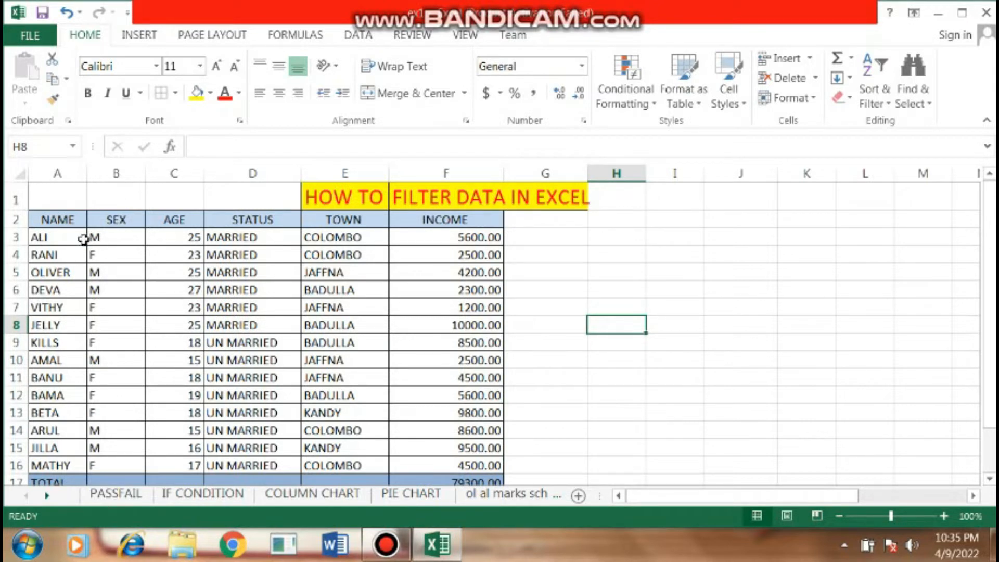
Turn on filtering for the table range A2:F16, including its header row
{"action": "left_click_drag", "start_coordinate": [58, 223], "coordinate": [468, 469]}
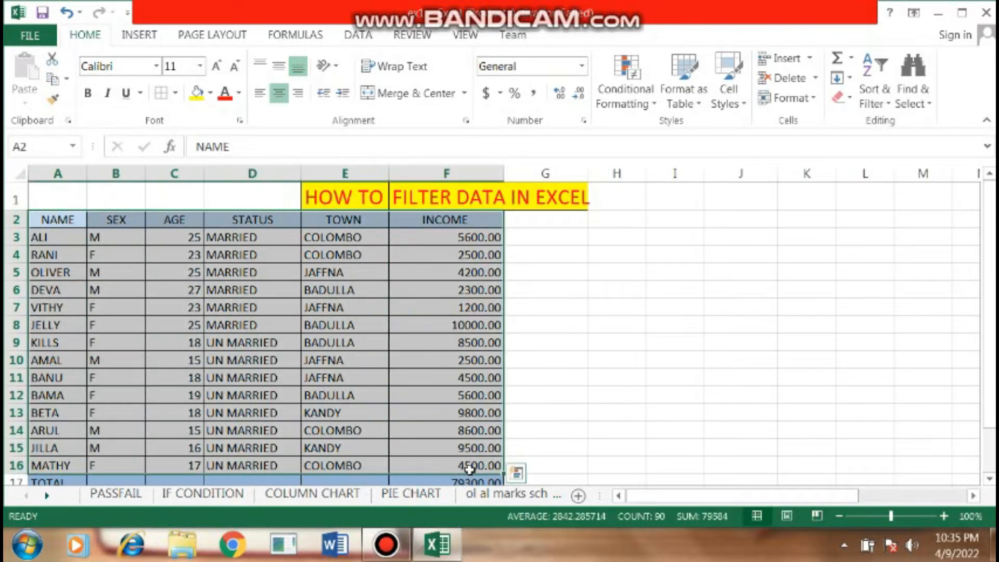
{"action": "left_click", "coordinate": [370, 35]}
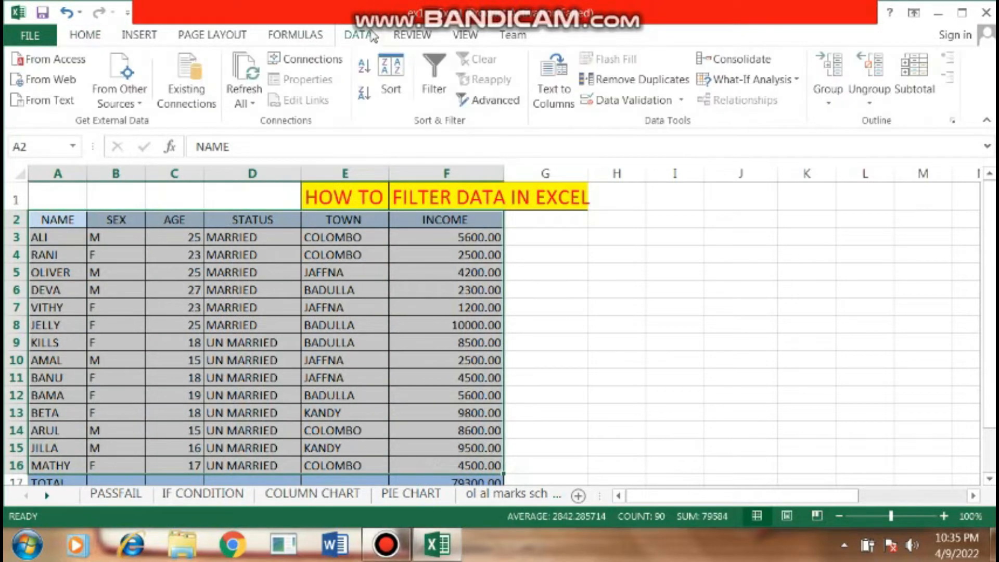
{"action": "left_click", "coordinate": [431, 93]}
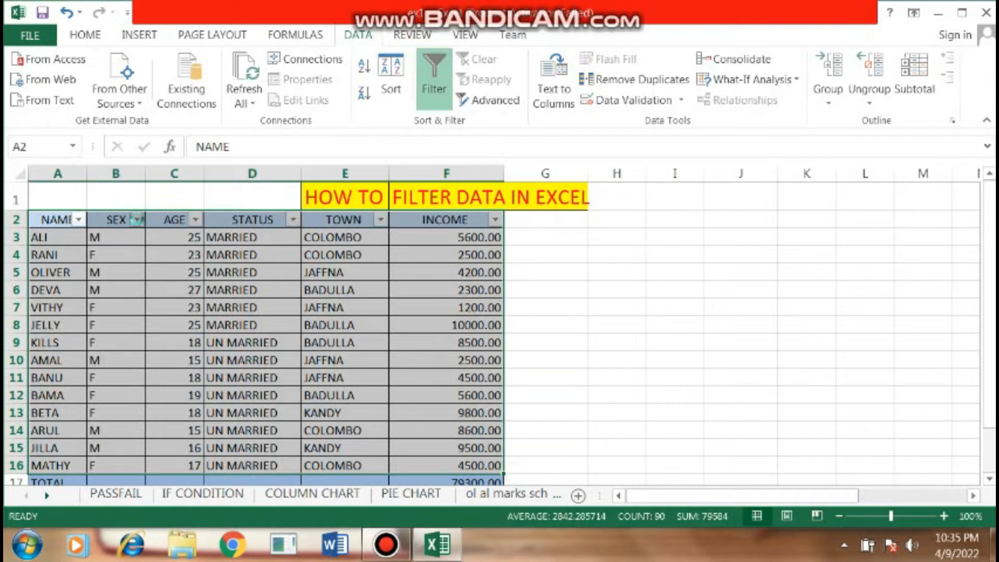
Filter the SEX column to show only the M records
{"action": "left_click", "coordinate": [137, 219]}
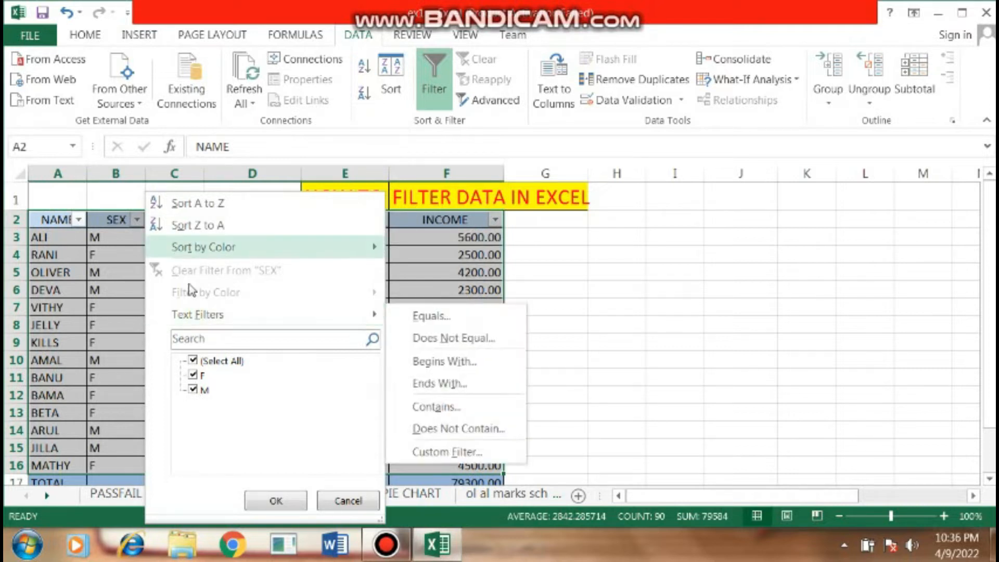
{"action": "left_click", "coordinate": [198, 390]}
{"action": "left_click", "coordinate": [194, 375]}
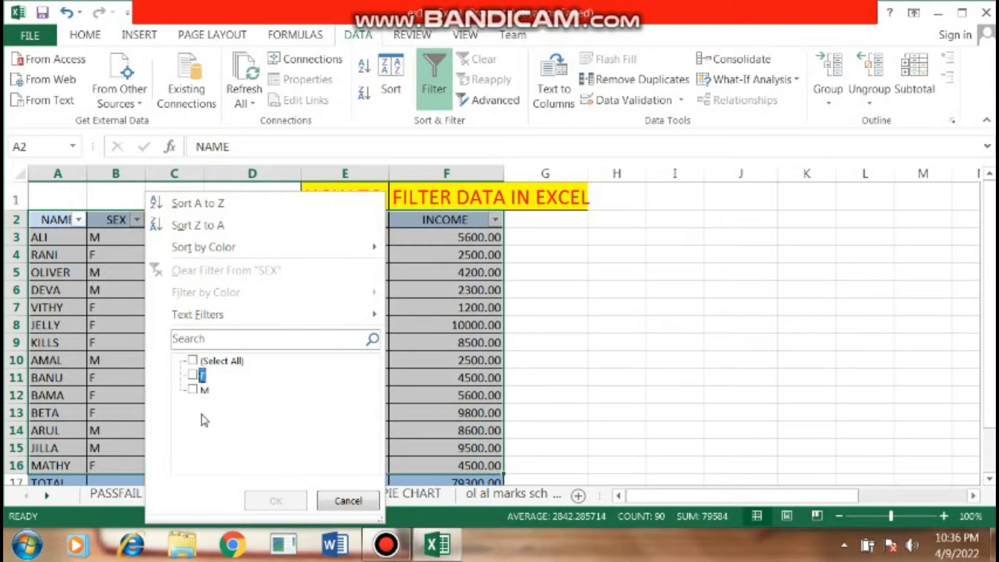
{"action": "left_click", "coordinate": [196, 391]}
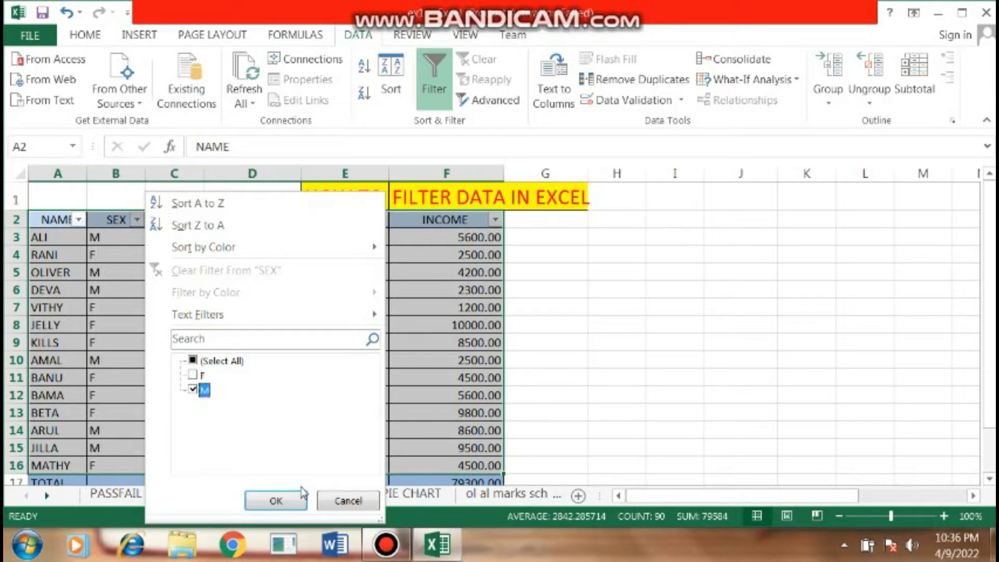
{"action": "left_click", "coordinate": [285, 502]}
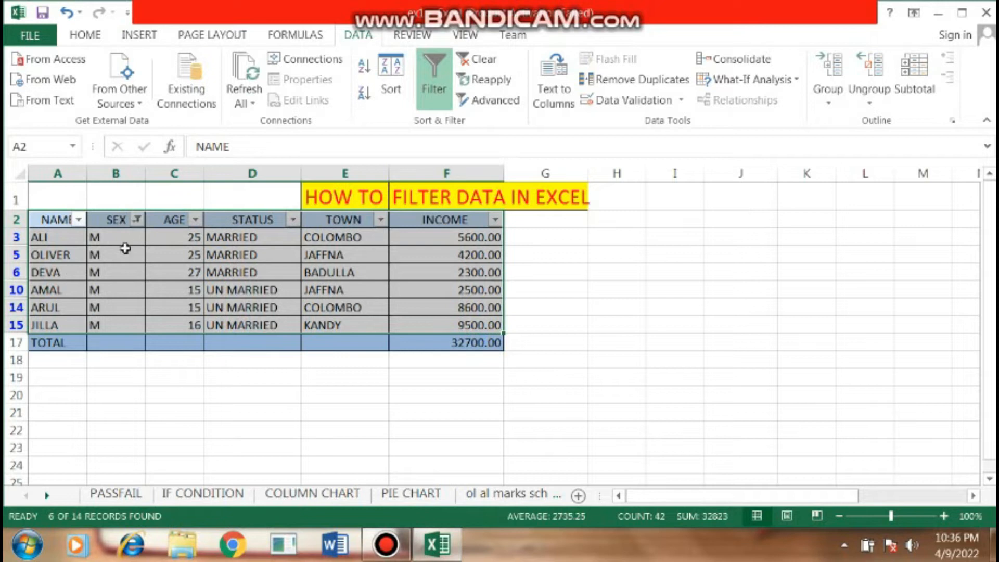
Filter the STATUS column to show only the MARRIED records by excluding UN MARRIED
{"action": "left_click", "coordinate": [293, 220]}
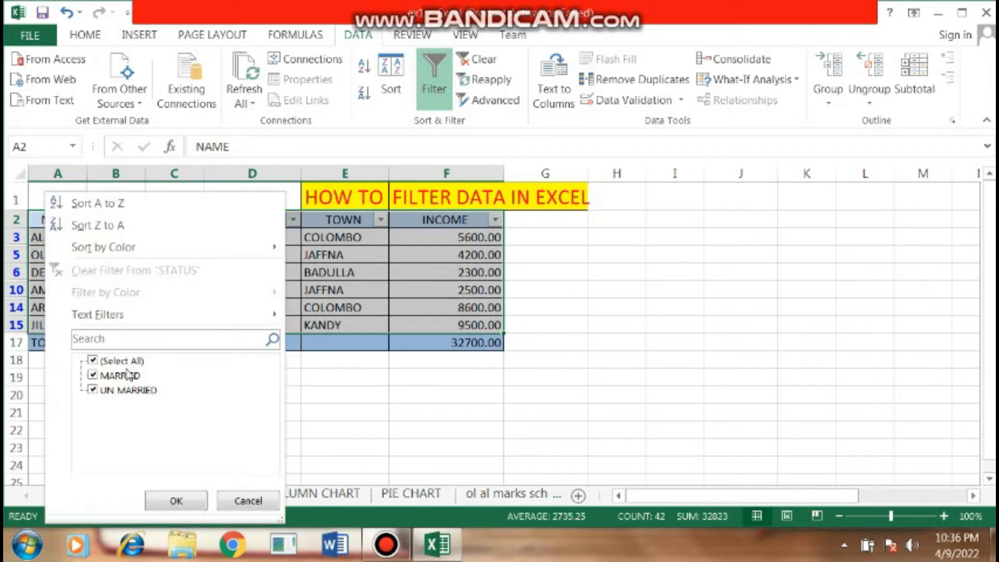
{"action": "left_click", "coordinate": [92, 390]}
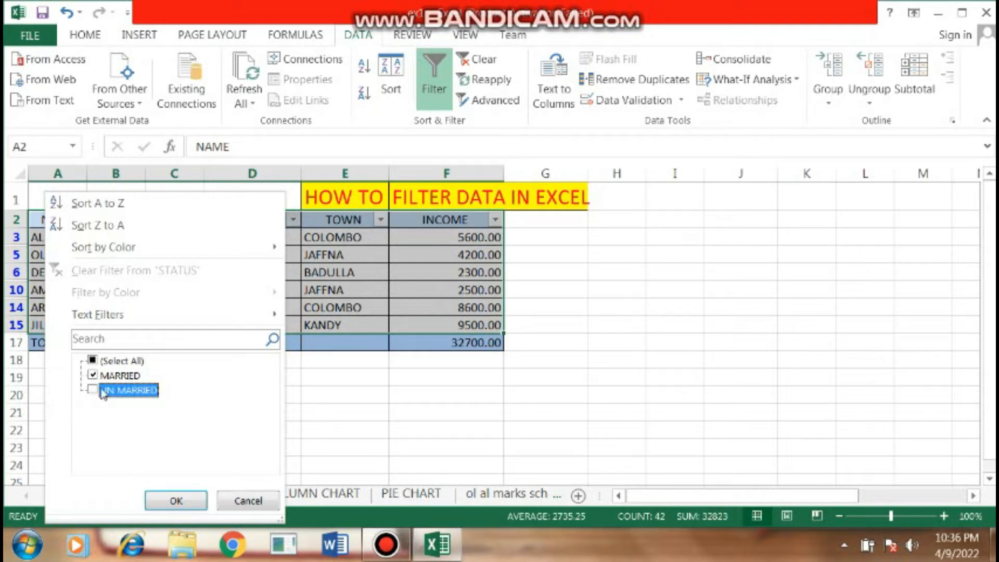
{"action": "left_click", "coordinate": [176, 503]}
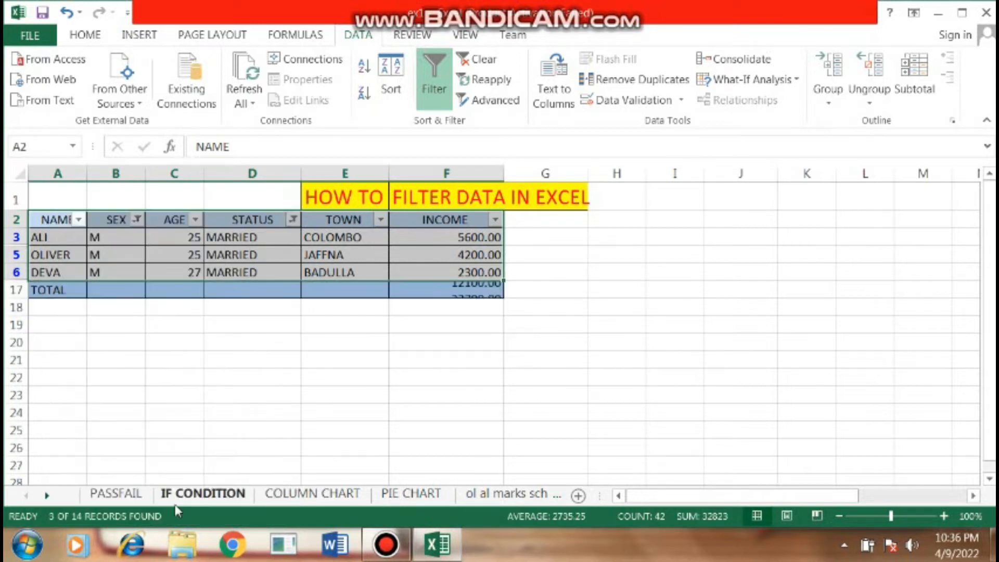
{"action": "left_click", "coordinate": [401, 375]}
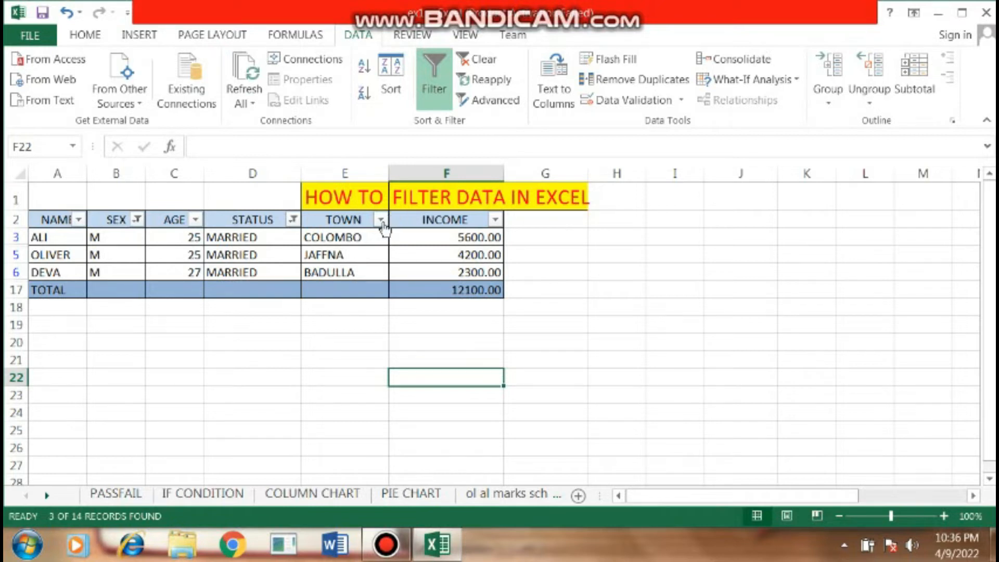
Filter the TOWN column to show only COLOMBO by excluding BADULLA and JAFFNA
{"action": "left_click", "coordinate": [381, 220]}
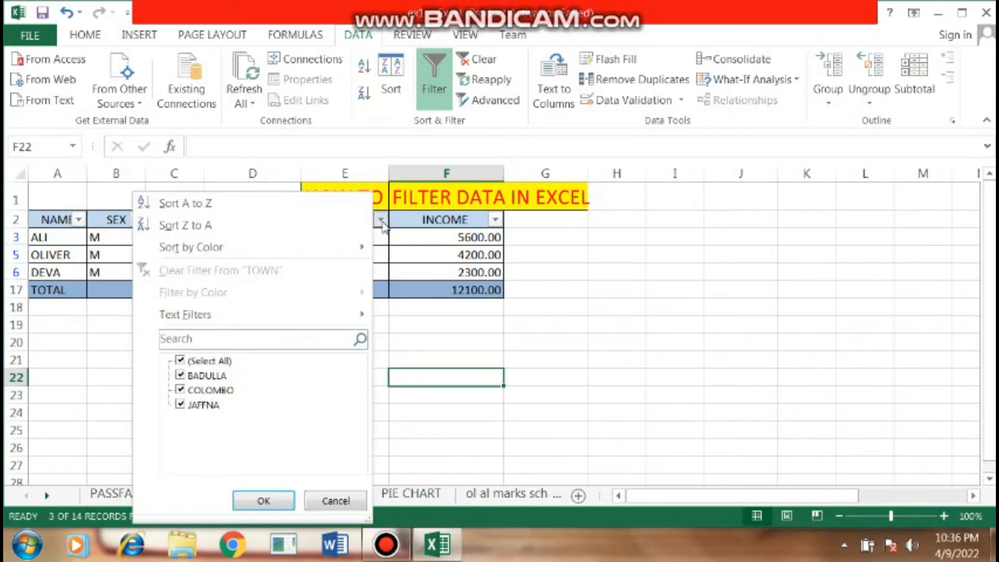
{"action": "left_click", "coordinate": [201, 377]}
{"action": "left_click", "coordinate": [197, 406]}
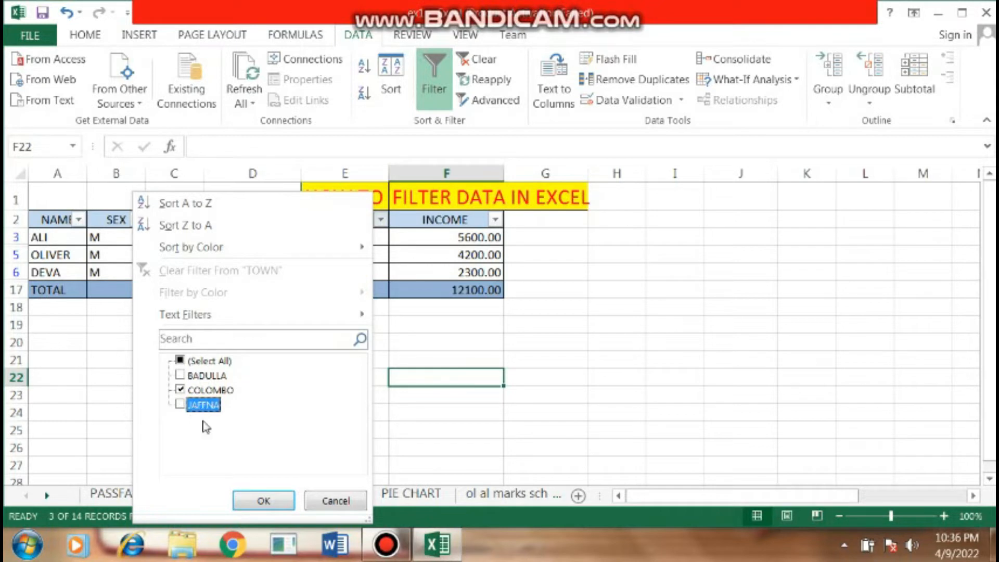
{"action": "left_click", "coordinate": [263, 500]}
{"action": "left_click", "coordinate": [583, 359]}
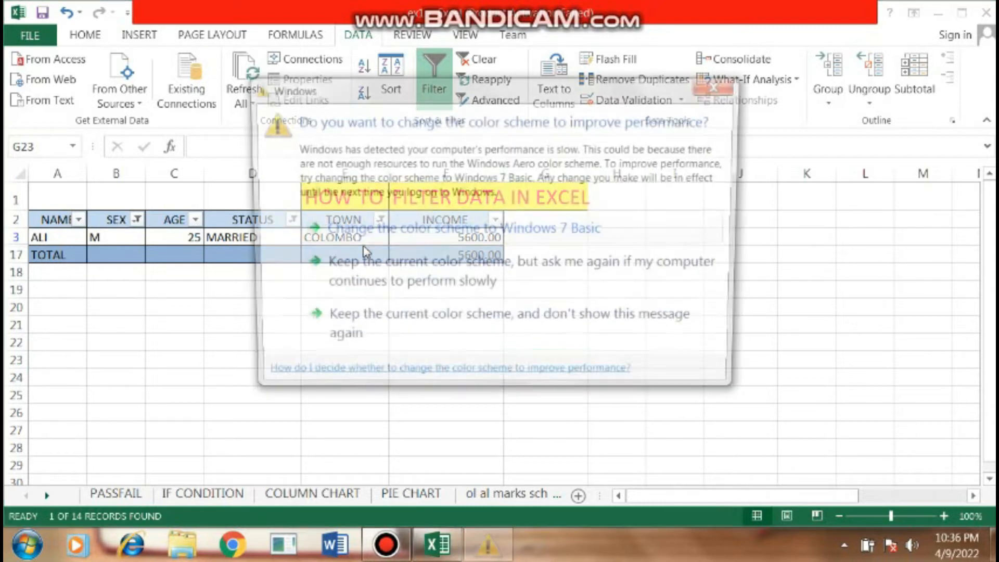
Dismiss the color scheme prompt and remove all filters and filter arrows from the table
{"action": "left_click", "coordinate": [719, 92]}
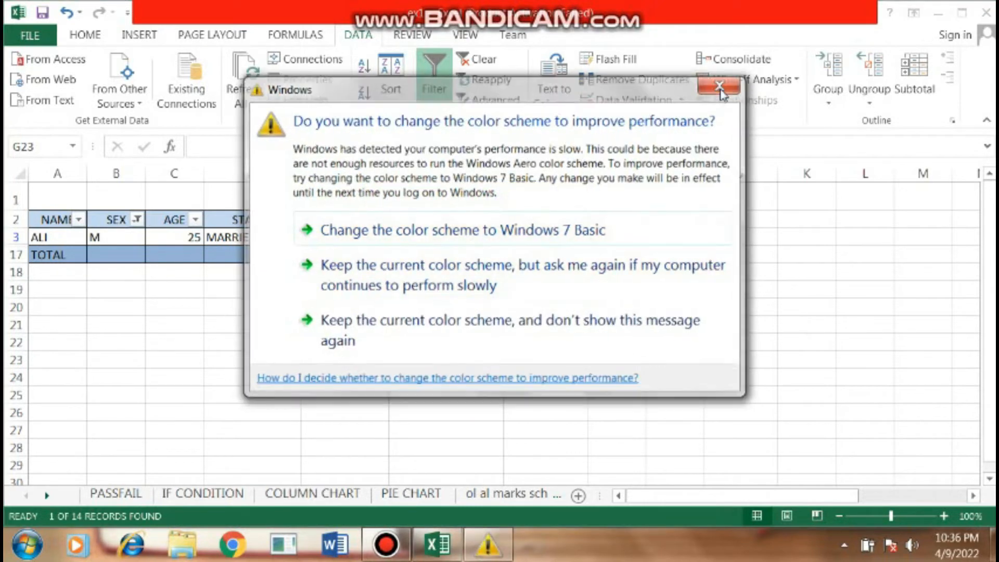
{"action": "left_click", "coordinate": [479, 63]}
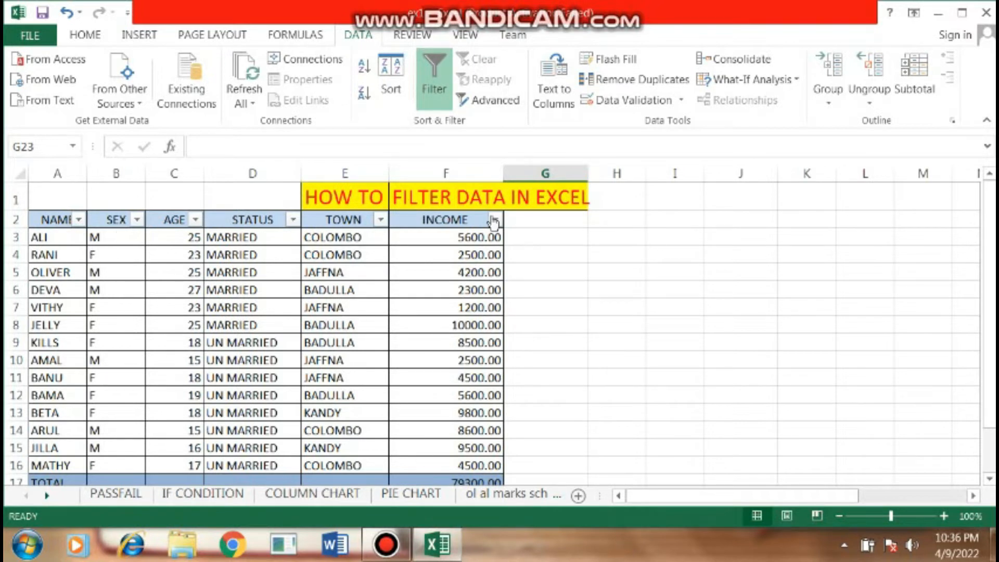
{"action": "left_click", "coordinate": [441, 92]}
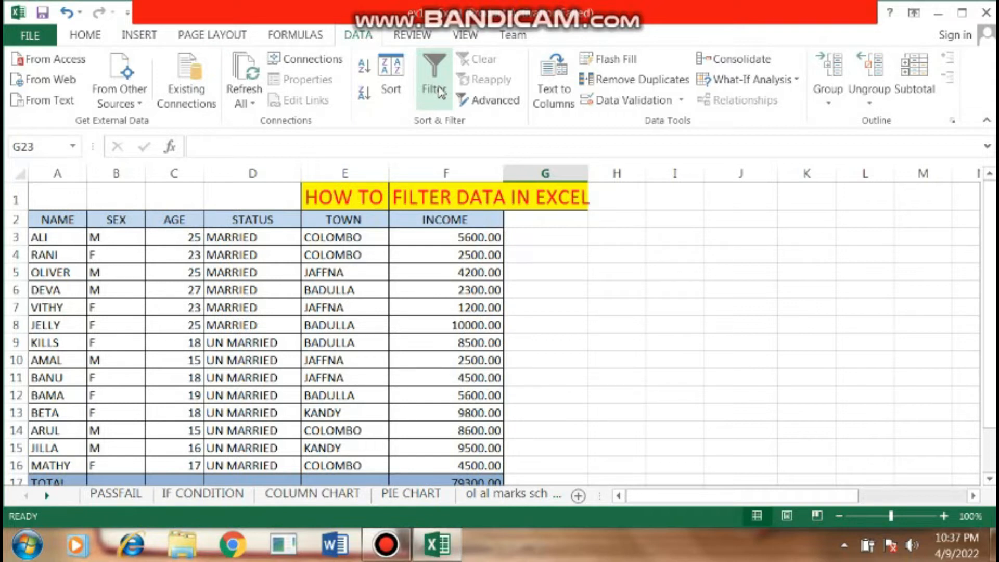
Turn filtering back on for the range A2:F16 and exclude age 27 in the AGE column
{"action": "left_click_drag", "start_coordinate": [67, 219], "coordinate": [476, 473]}
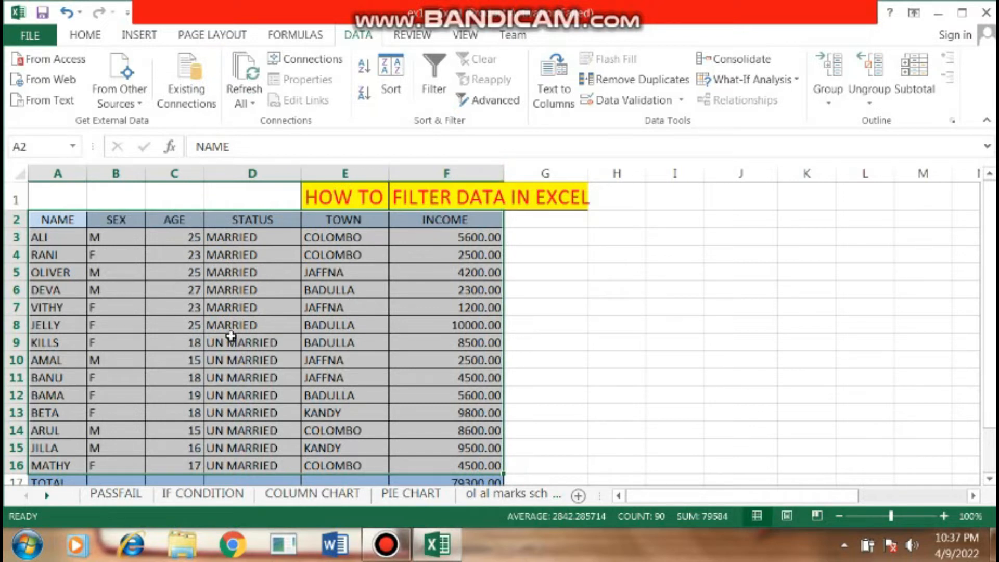
{"action": "left_click", "coordinate": [442, 96]}
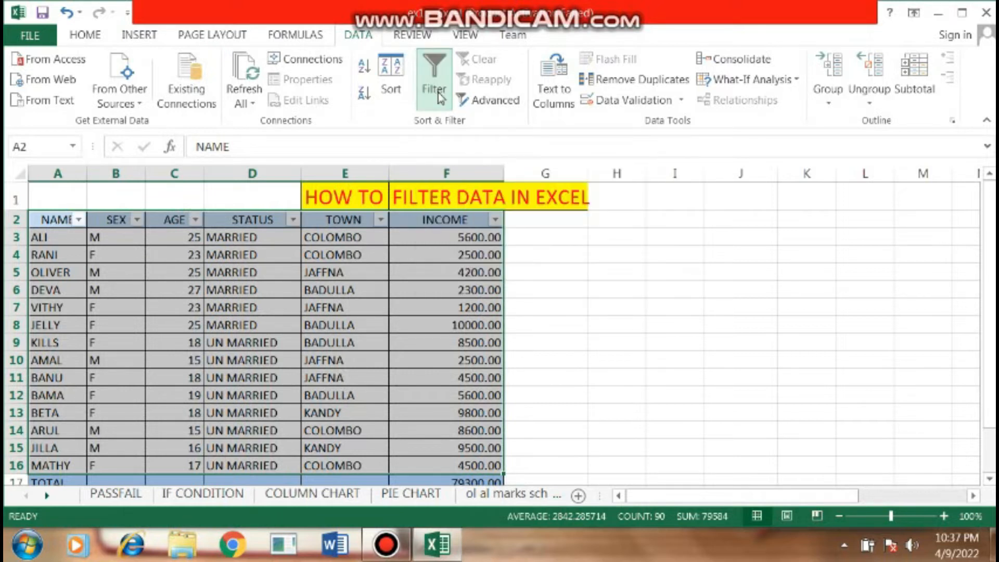
{"action": "left_click", "coordinate": [195, 220]}
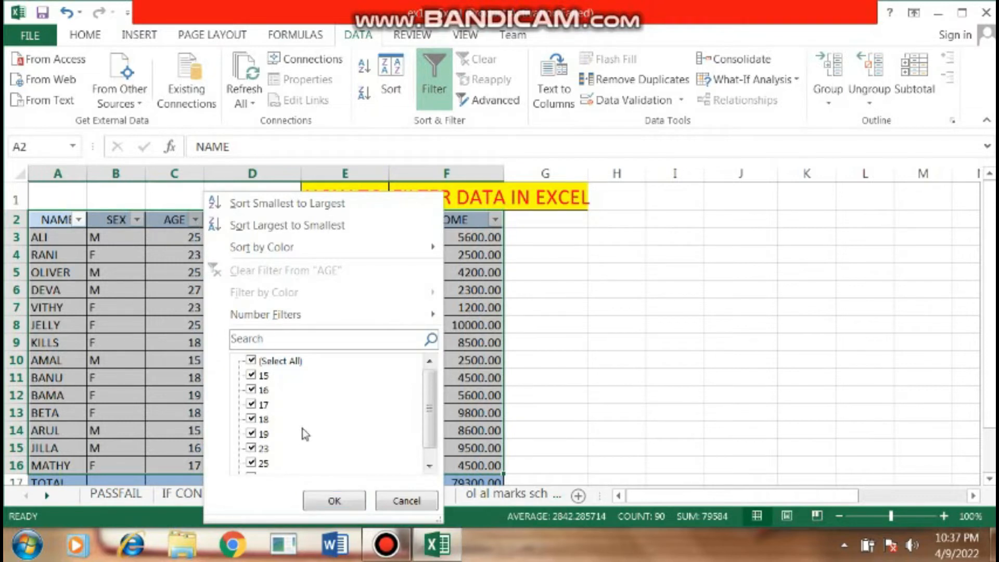
{"action": "left_click", "coordinate": [430, 468]}
{"action": "left_click", "coordinate": [253, 463]}
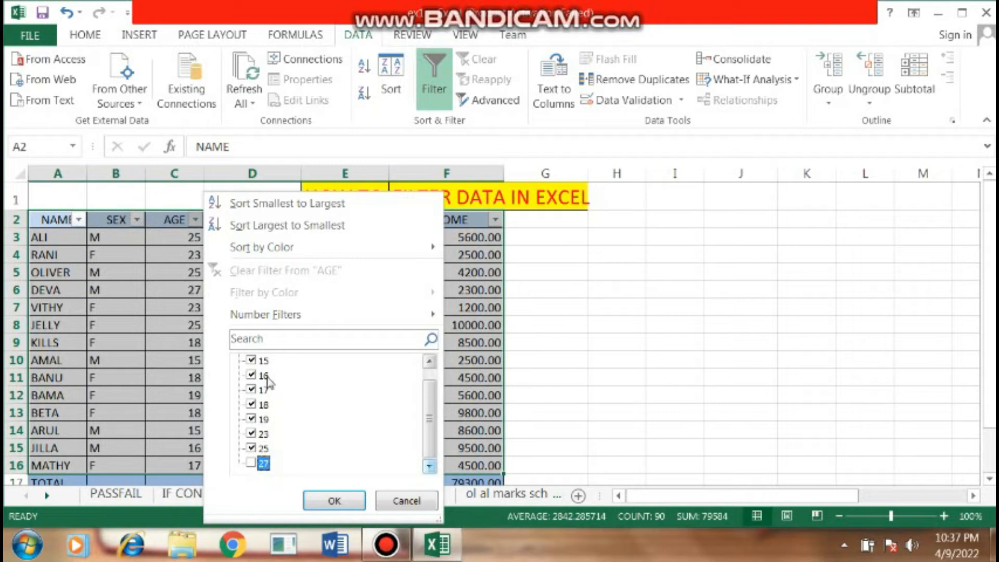
{"action": "left_click", "coordinate": [334, 501]}
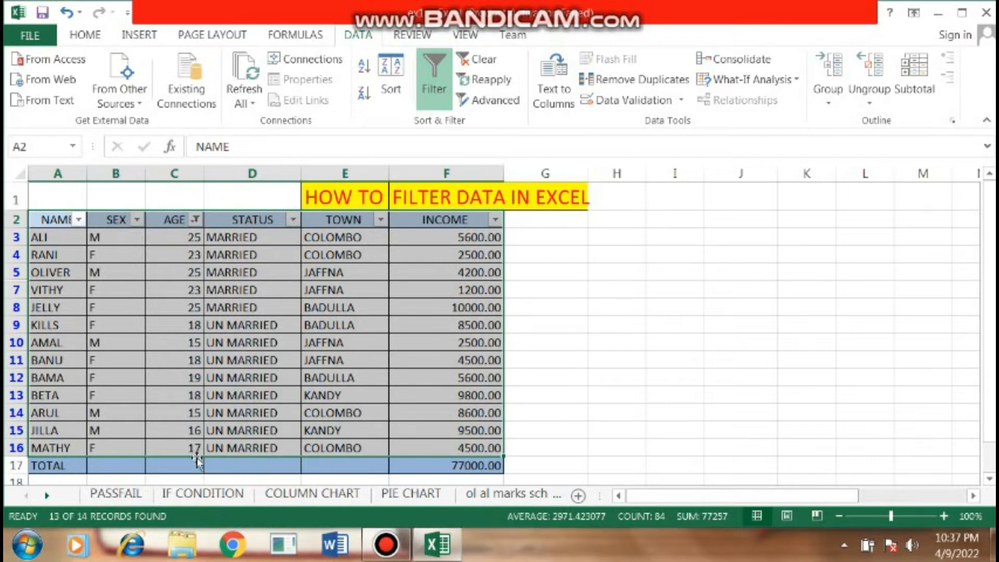
Filter the STATUS column to show only the UN MARRIED records by excluding MARRIED
{"action": "left_click", "coordinate": [293, 219]}
{"action": "left_click", "coordinate": [112, 375]}
{"action": "left_click", "coordinate": [176, 500]}
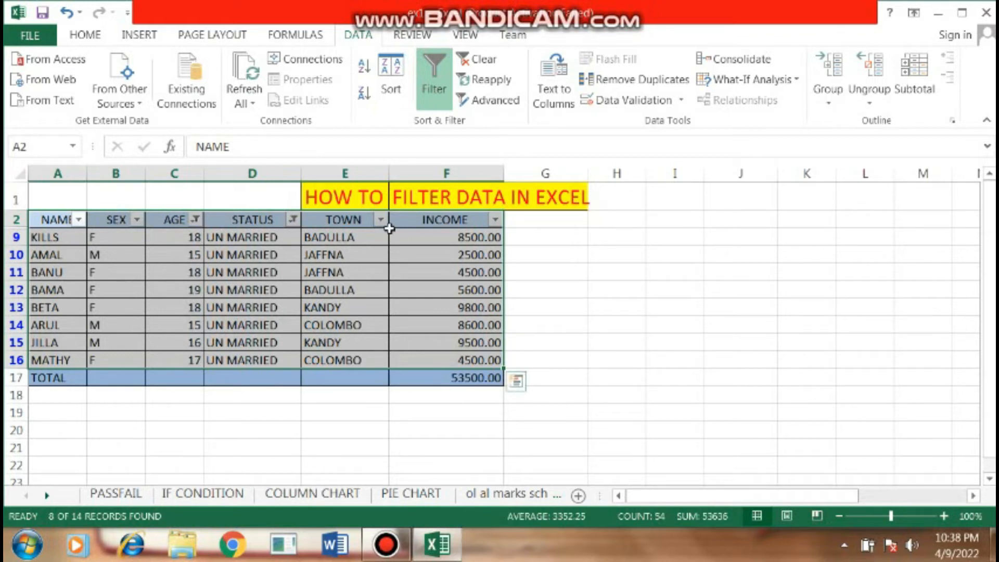
Filter the TOWN column to show only COLOMBO by excluding BADULLA, JAFFNA and KANDY
{"action": "left_click", "coordinate": [382, 220]}
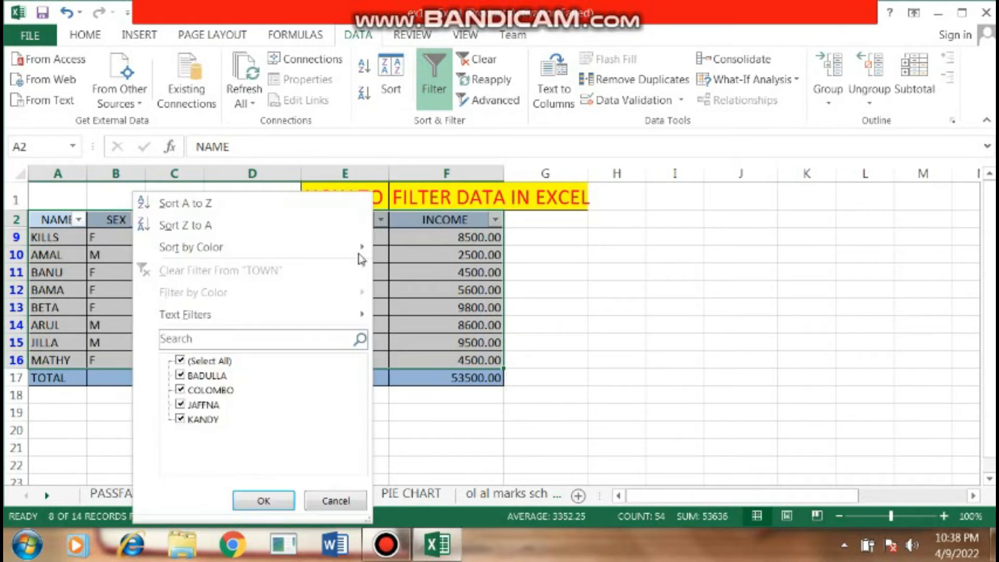
{"action": "left_click", "coordinate": [207, 376]}
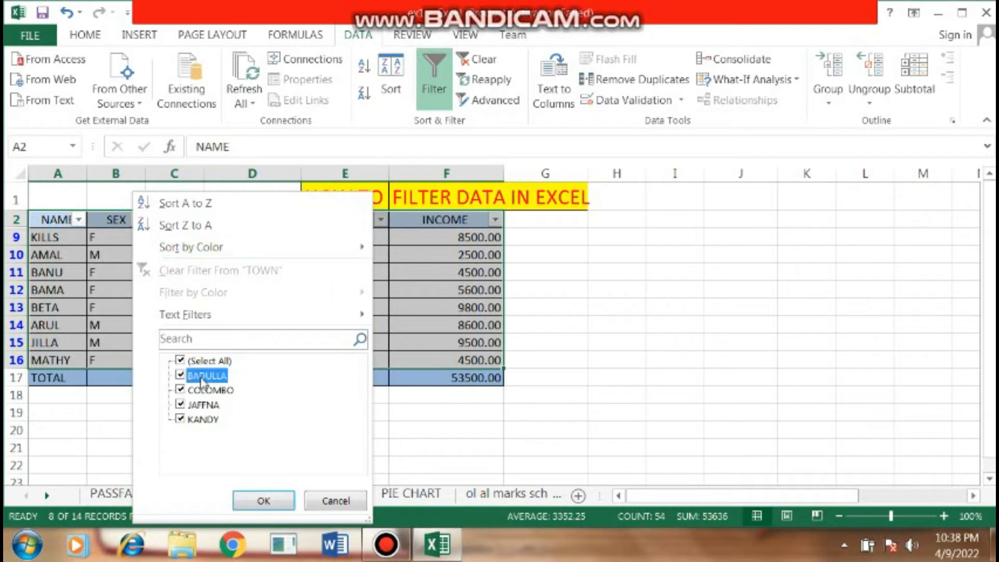
{"action": "left_click", "coordinate": [196, 421]}
{"action": "left_click", "coordinate": [198, 405]}
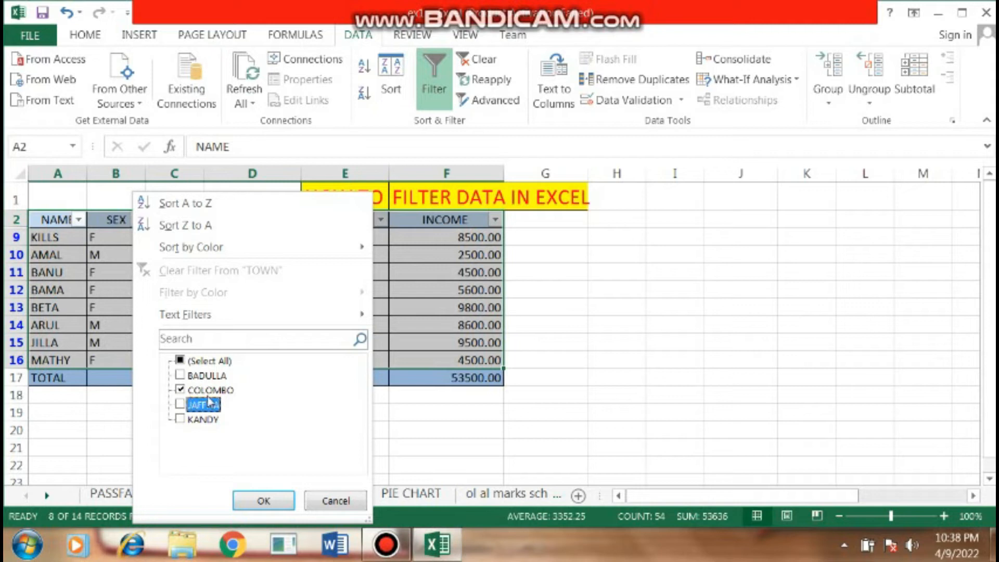
{"action": "left_click", "coordinate": [272, 502]}
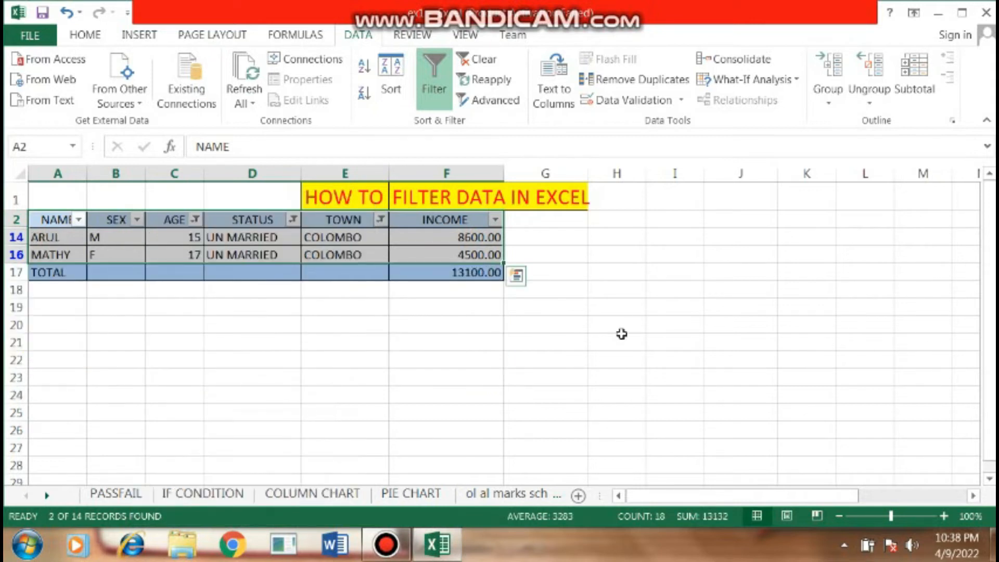
{"action": "left_click", "coordinate": [640, 320]}
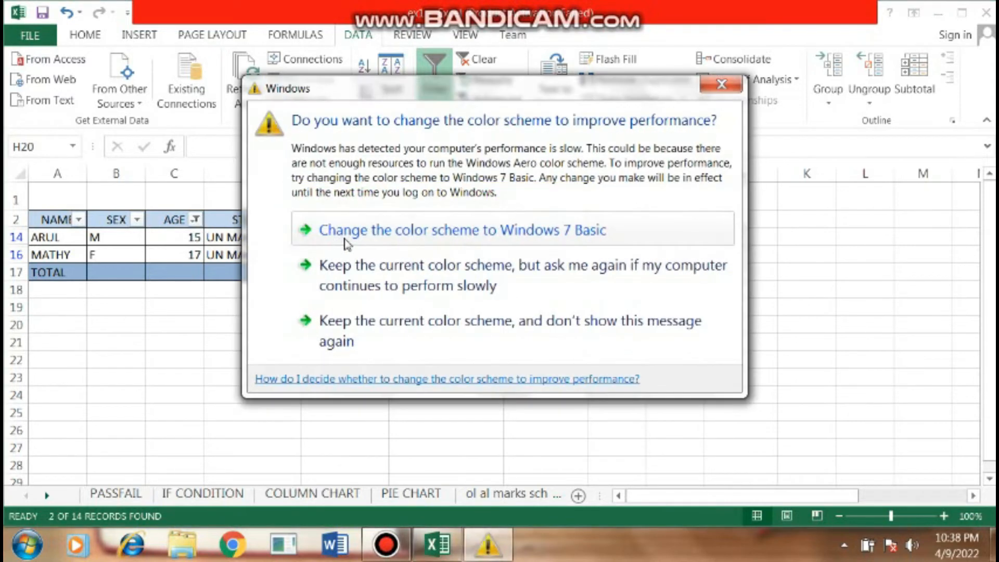
Close the color scheme prompt, keeping the current scheme, and clear every filter and the header filter arrows
{"action": "left_click", "coordinate": [731, 86]}
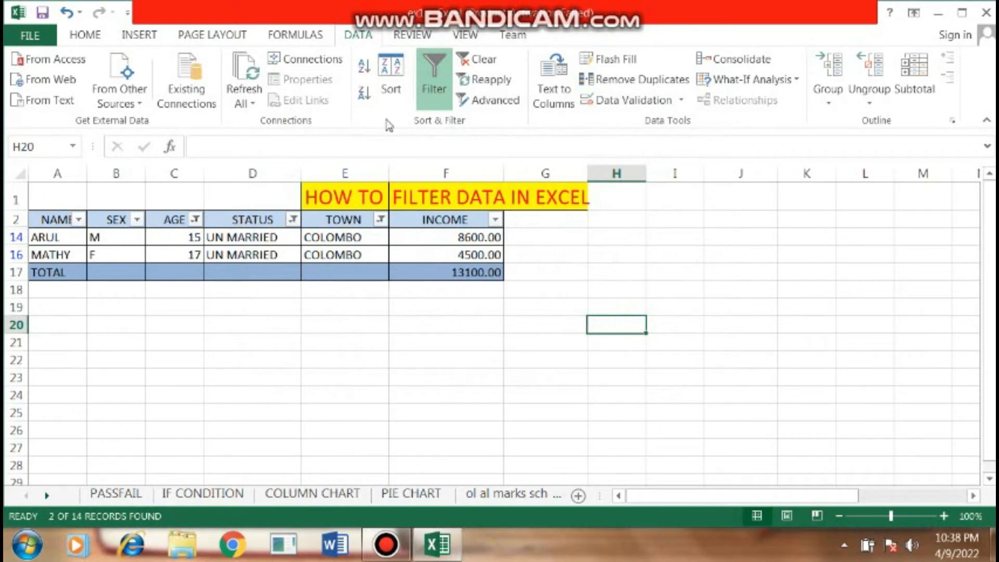
{"action": "left_click", "coordinate": [477, 62]}
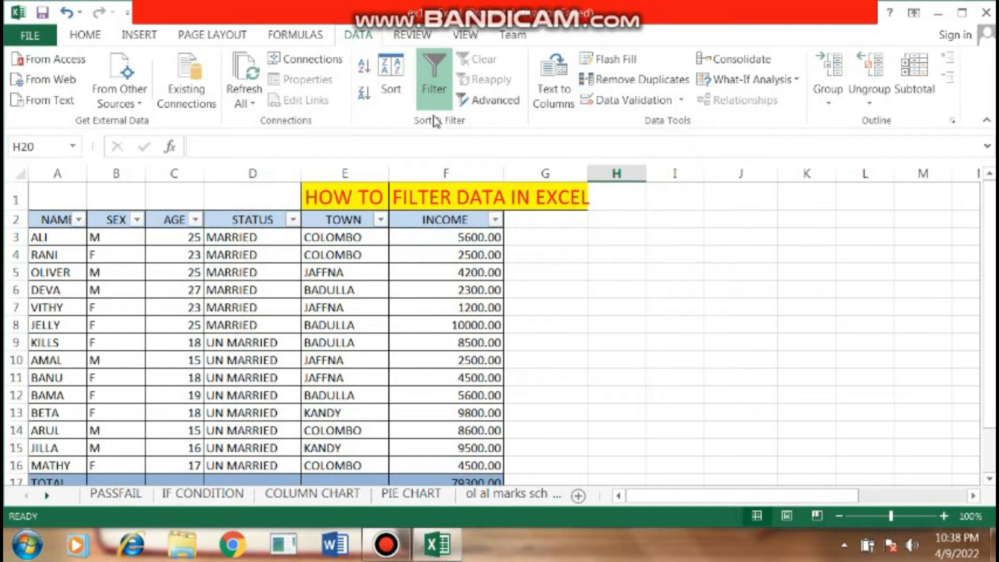
{"action": "left_click", "coordinate": [435, 100]}
{"action": "left_click", "coordinate": [435, 100]}
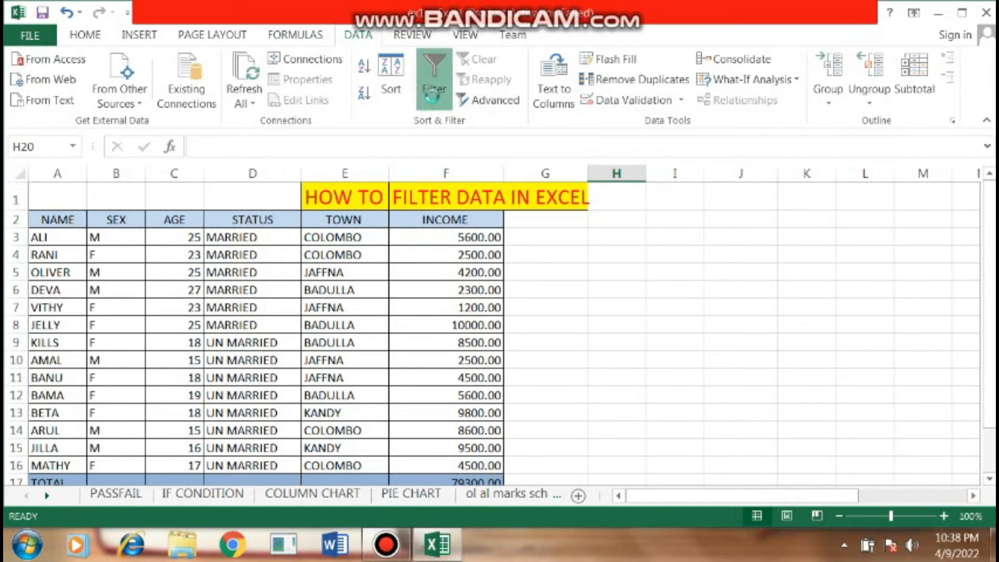
Turn filtering back on for the range A2:F16
{"action": "left_click", "coordinate": [514, 316]}
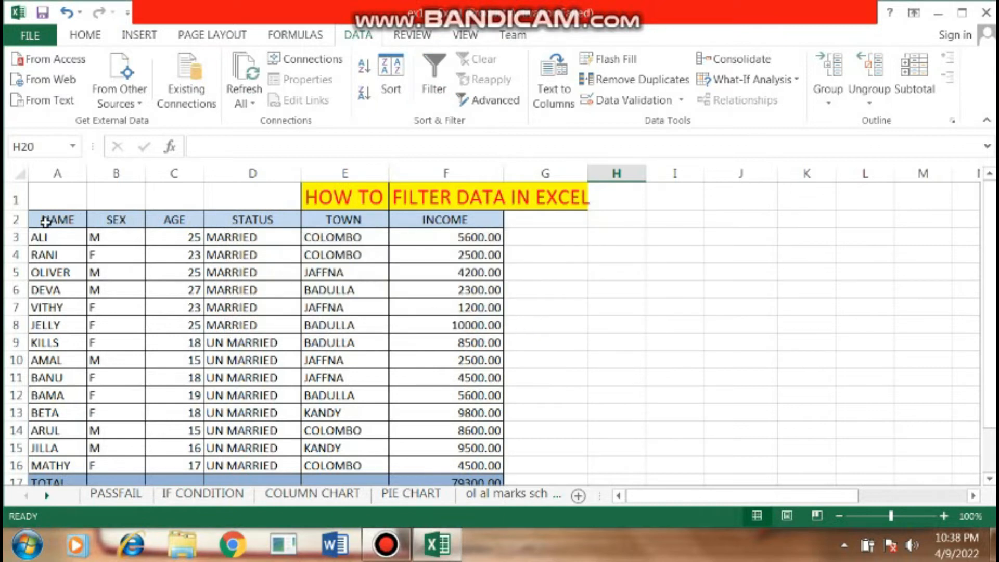
{"action": "left_click_drag", "start_coordinate": [46, 221], "coordinate": [478, 473]}
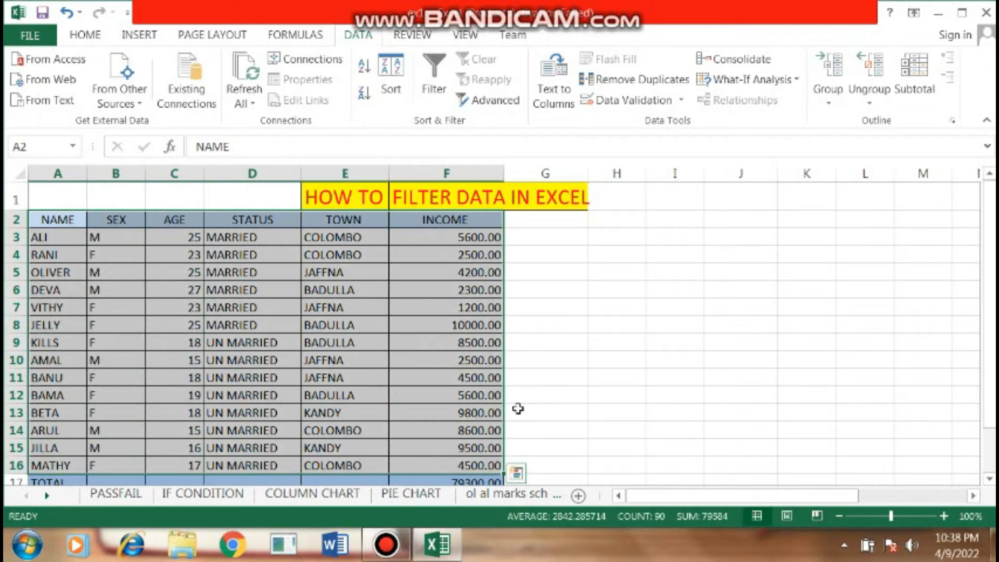
{"action": "left_click", "coordinate": [439, 87]}
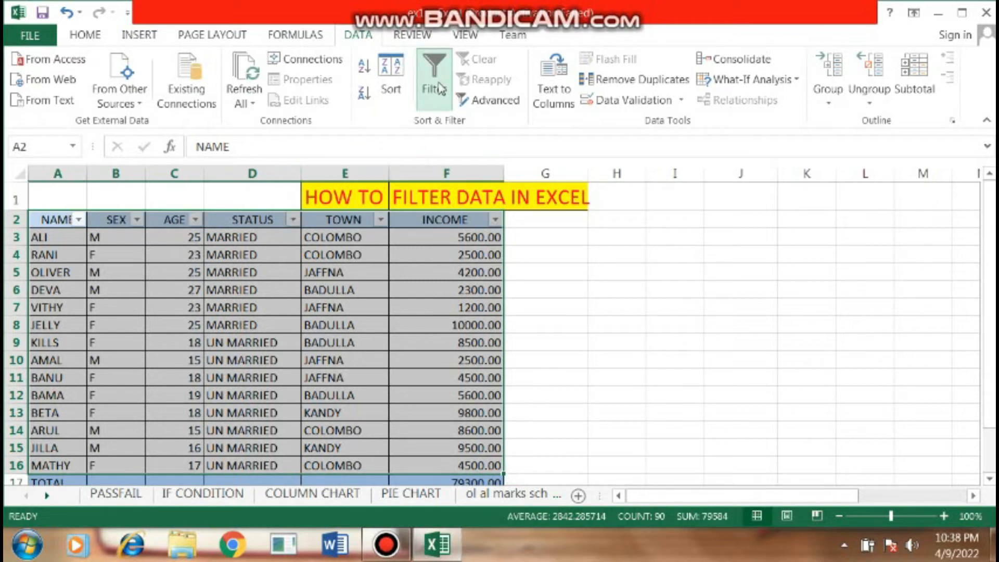
Filter the TOWN column to show only COLOMBO and JAFFNA by excluding BADULLA and KANDY
{"action": "left_click", "coordinate": [381, 220]}
{"action": "left_click", "coordinate": [202, 405]}
{"action": "left_click", "coordinate": [200, 419]}
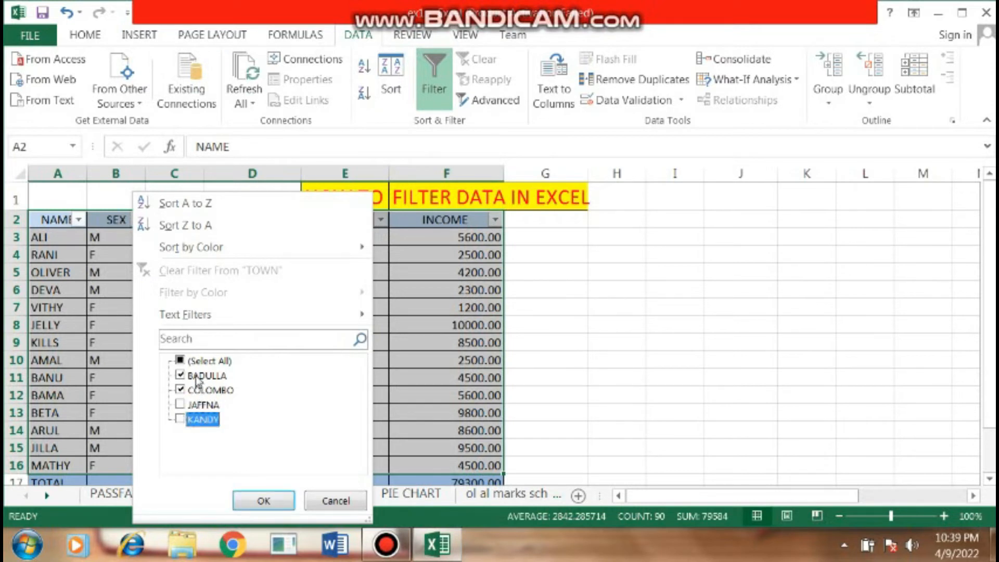
{"action": "left_click", "coordinate": [199, 376]}
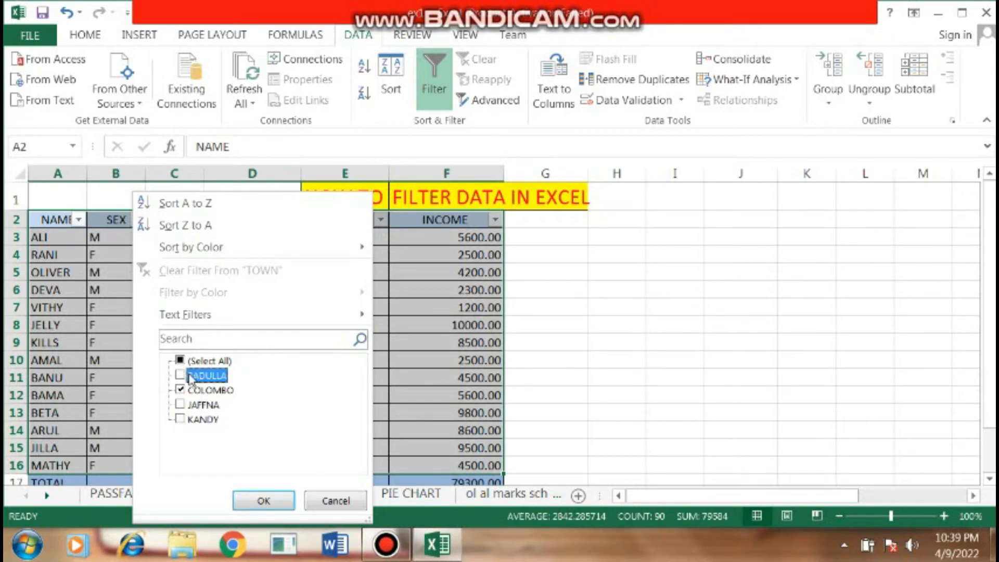
{"action": "left_click", "coordinate": [192, 406]}
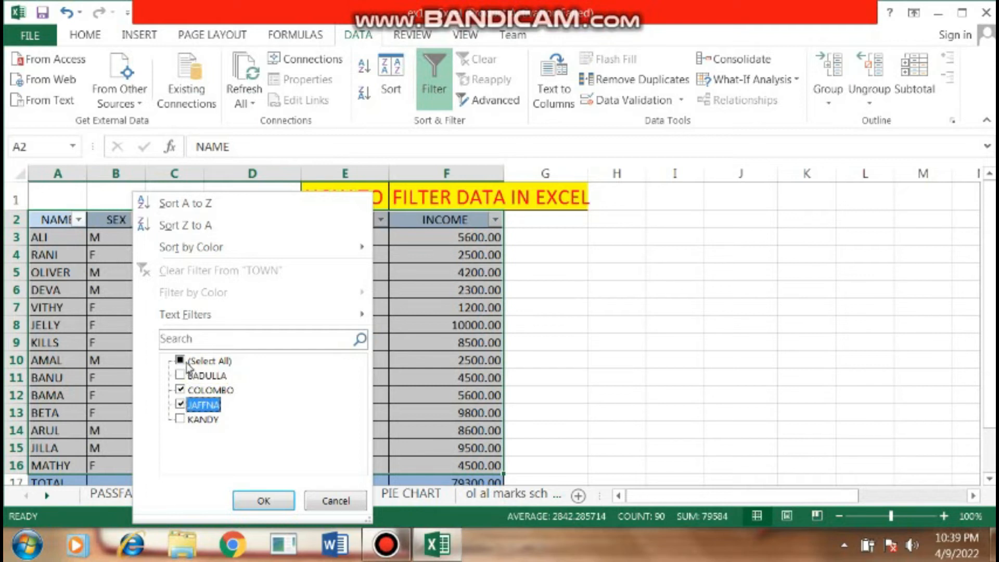
{"action": "left_click", "coordinate": [263, 501]}
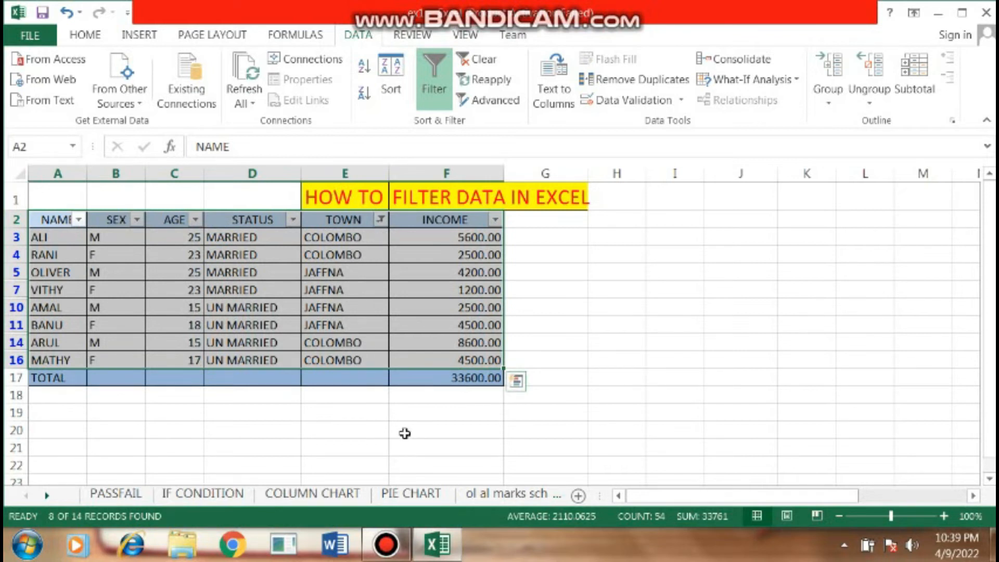
Filter the INCOME column to show only 5600.00 and 8600.00 by excluding 1200.00, 2500.00, 4200.00 and 4500.00
{"action": "left_click", "coordinate": [495, 219]}
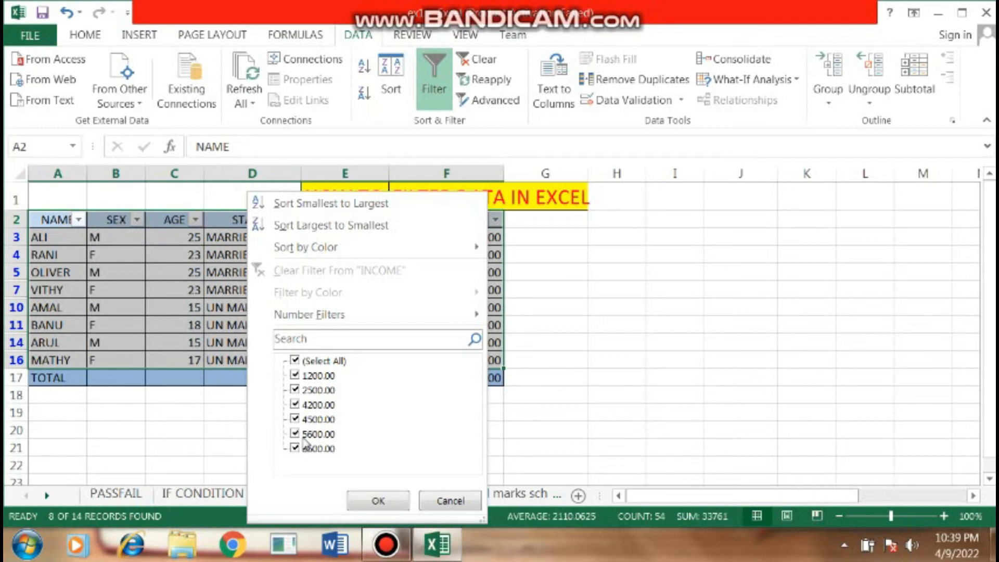
{"action": "left_click", "coordinate": [298, 419]}
{"action": "left_click", "coordinate": [300, 405]}
{"action": "left_click", "coordinate": [301, 391]}
{"action": "left_click", "coordinate": [306, 376]}
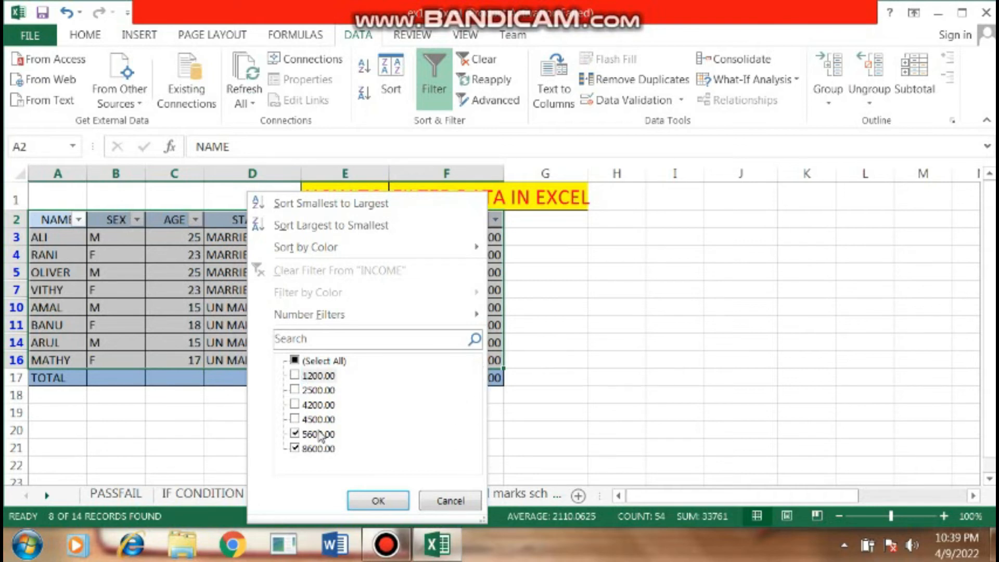
{"action": "left_click", "coordinate": [380, 503]}
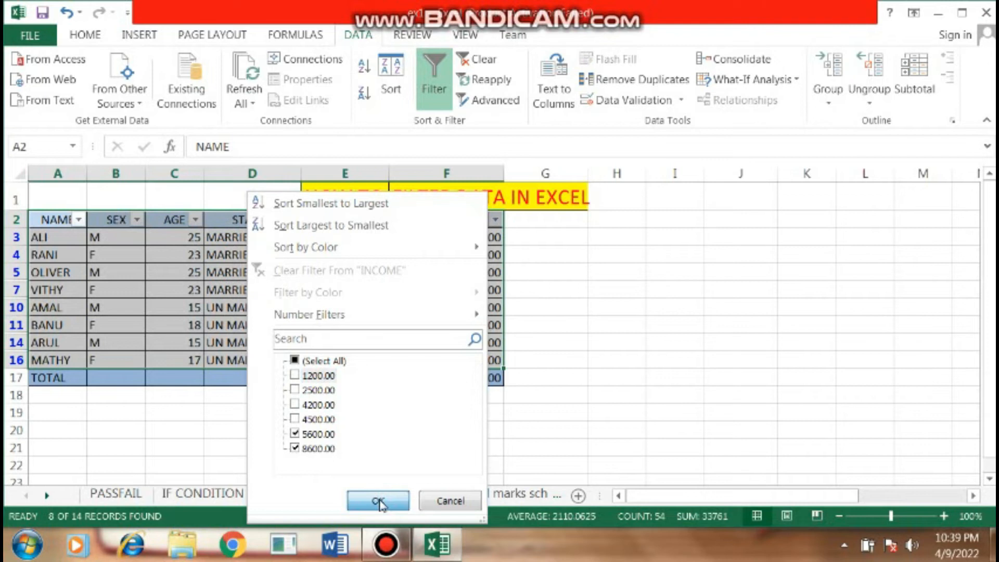
Clear the TOWN and INCOME filters, keeping the header filter arrows, and dismiss the color scheme prompt without changing the scheme
{"action": "left_click", "coordinate": [570, 381]}
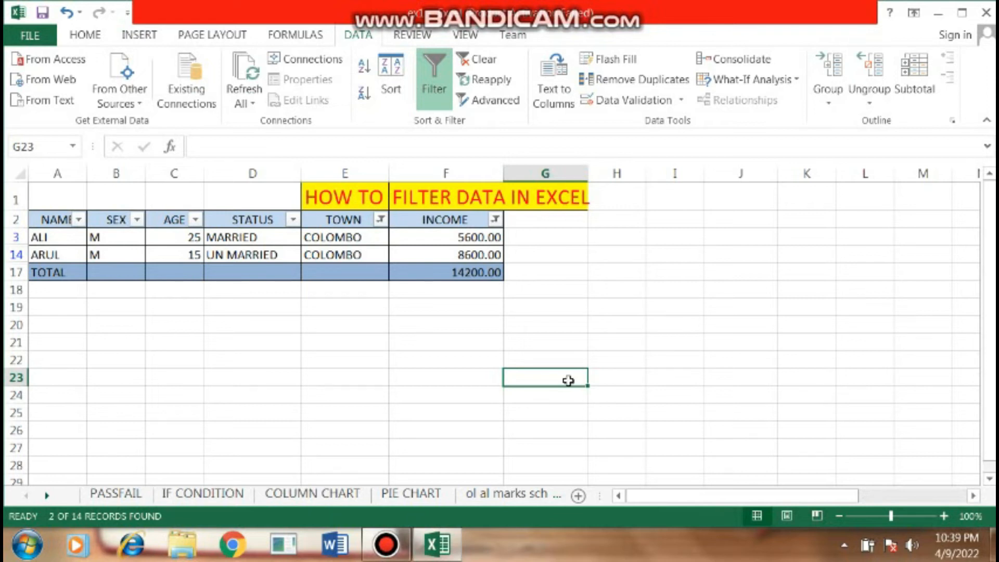
{"action": "left_click", "coordinate": [468, 59]}
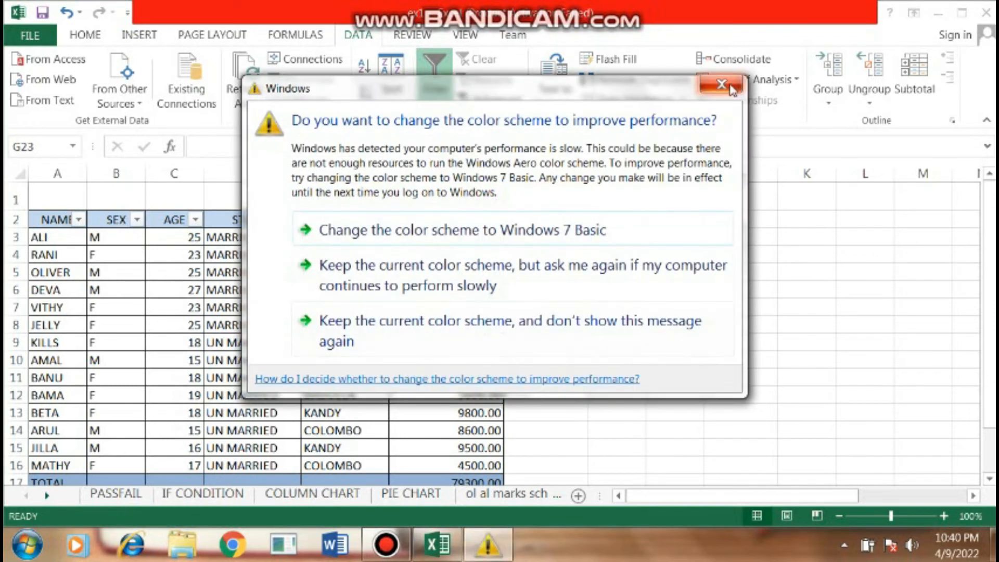
{"action": "left_click", "coordinate": [722, 85]}
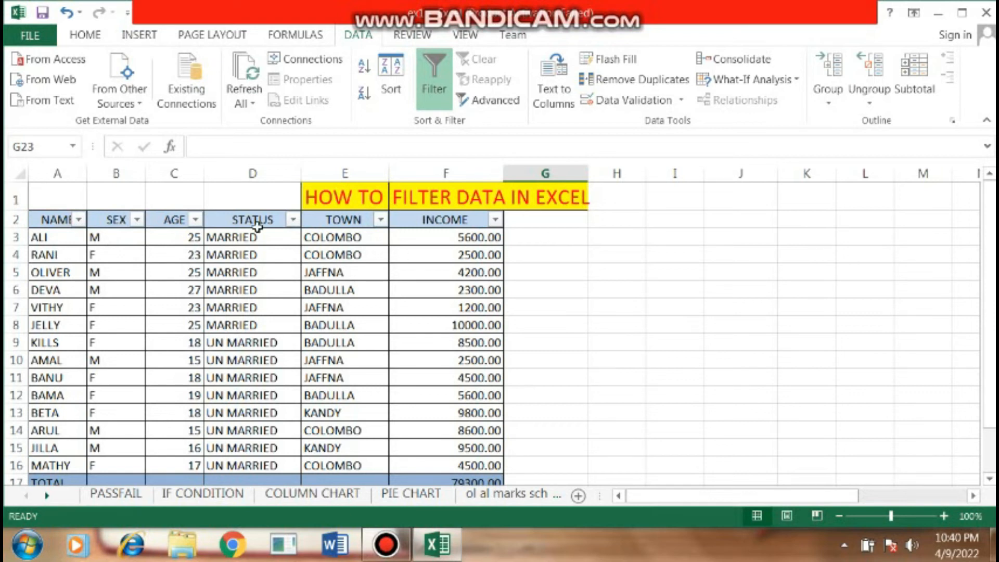
Filter the STATUS column to show only UN MARRIED by deselecting everything and choosing that value alone
{"action": "left_click", "coordinate": [293, 220]}
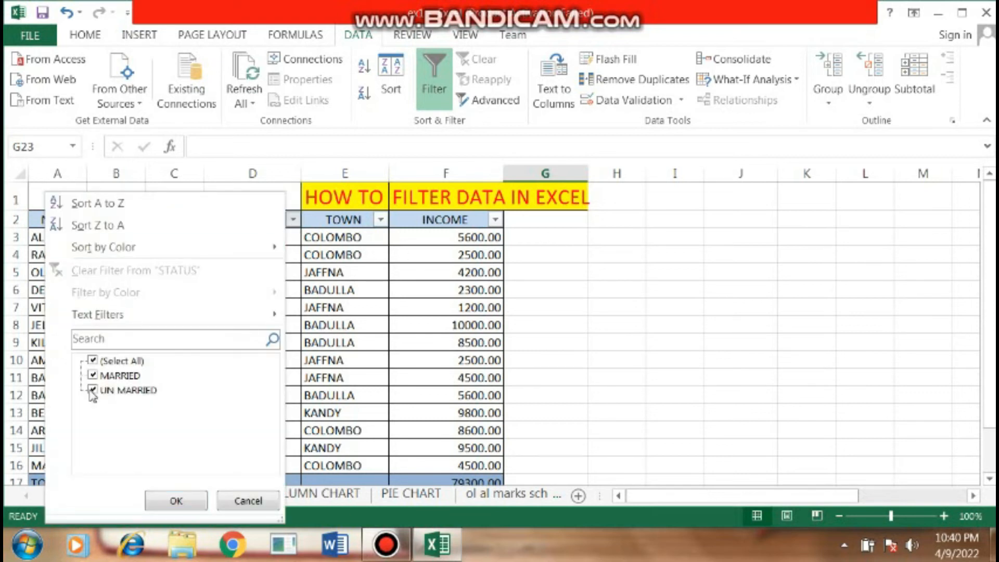
{"action": "left_click", "coordinate": [107, 364]}
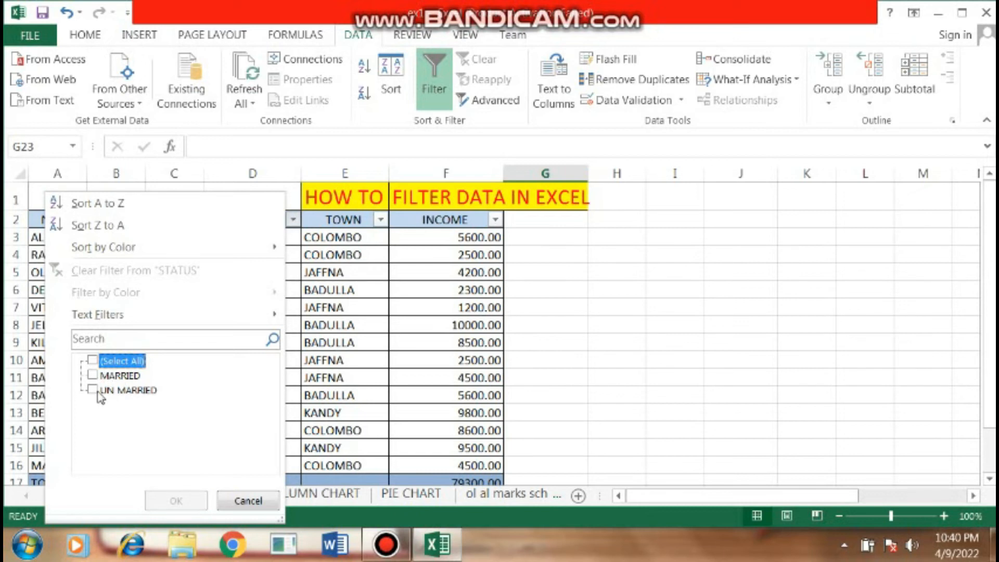
{"action": "left_click", "coordinate": [96, 390]}
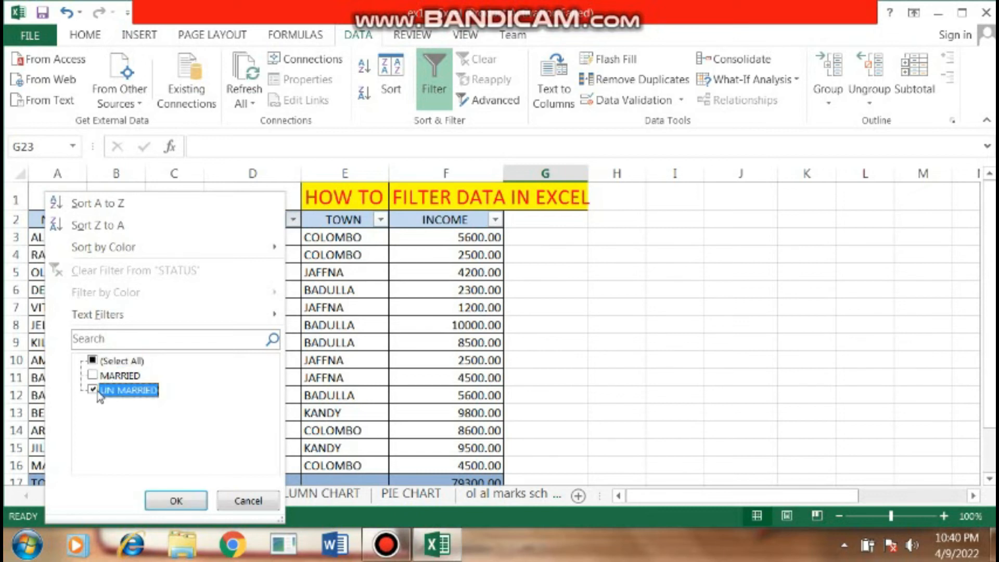
{"action": "left_click", "coordinate": [176, 501]}
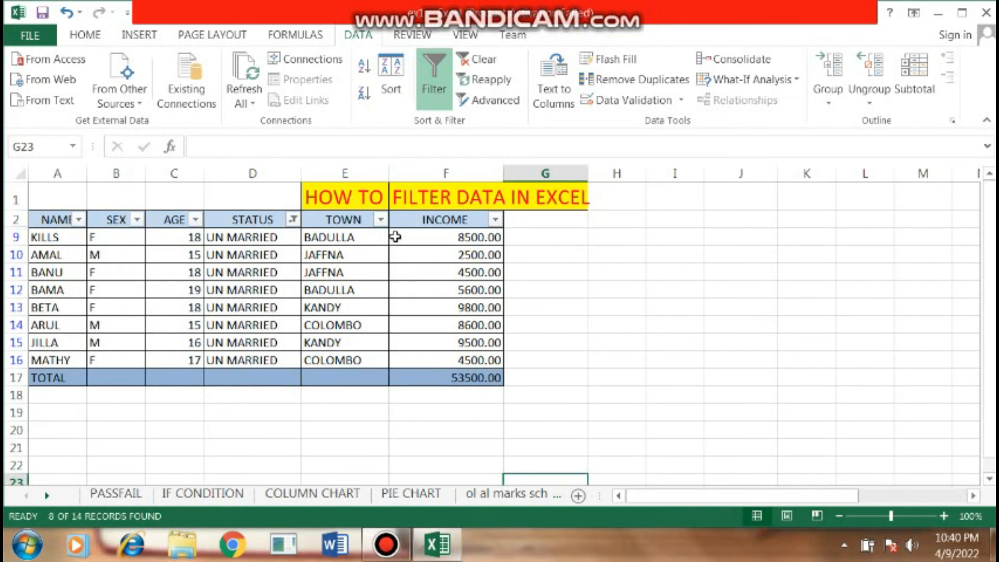
Exclude KANDY and BADULLA in the TOWN column so only unmarried records from COLOMBO and JAFFNA are listed
{"action": "left_click", "coordinate": [380, 219]}
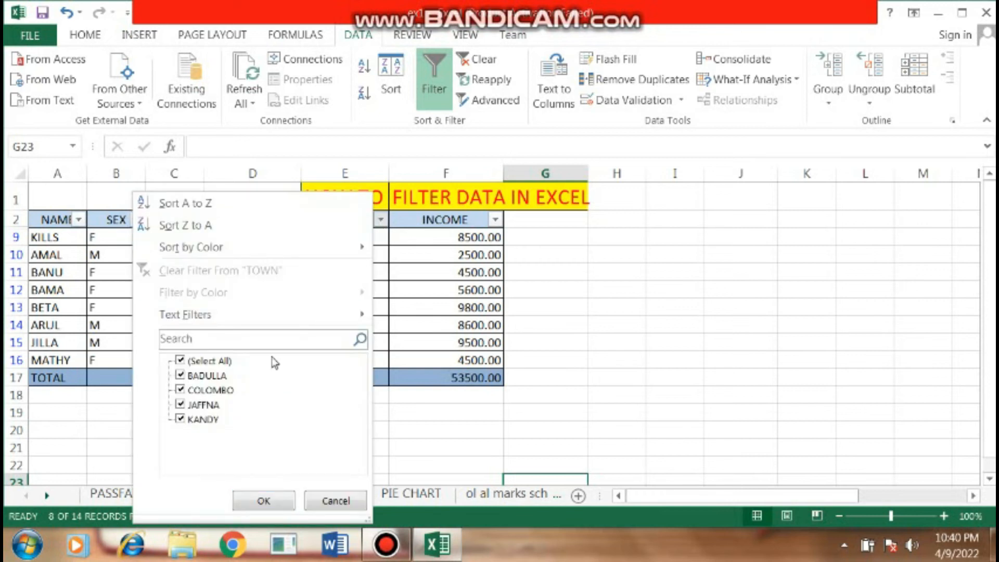
{"action": "left_click", "coordinate": [194, 422]}
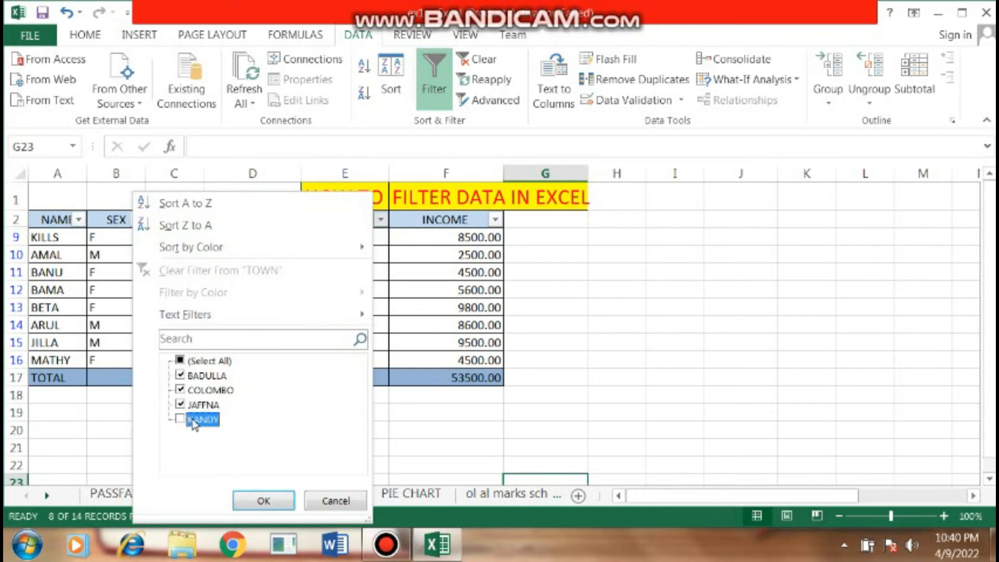
{"action": "left_click", "coordinate": [195, 377]}
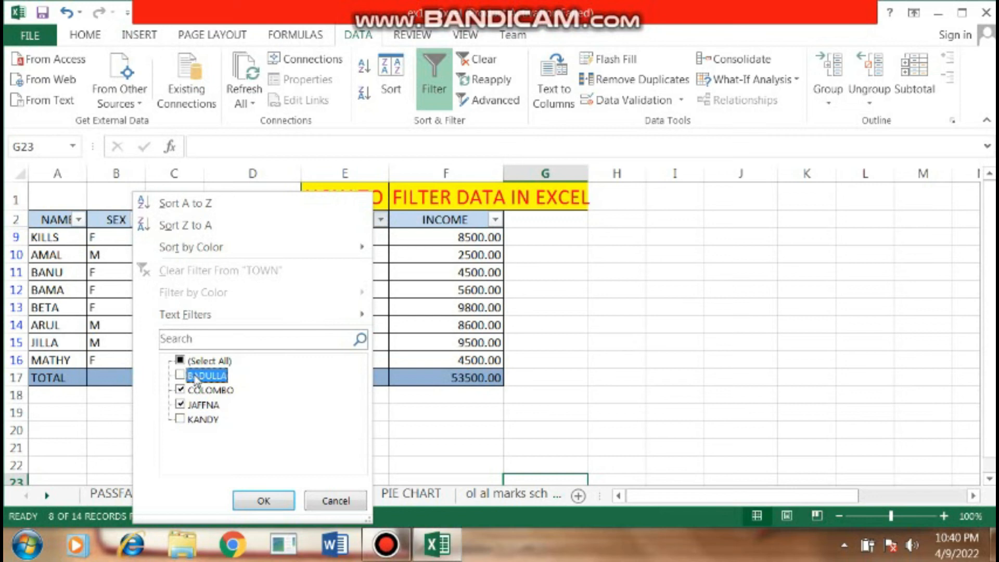
{"action": "left_click", "coordinate": [263, 500]}
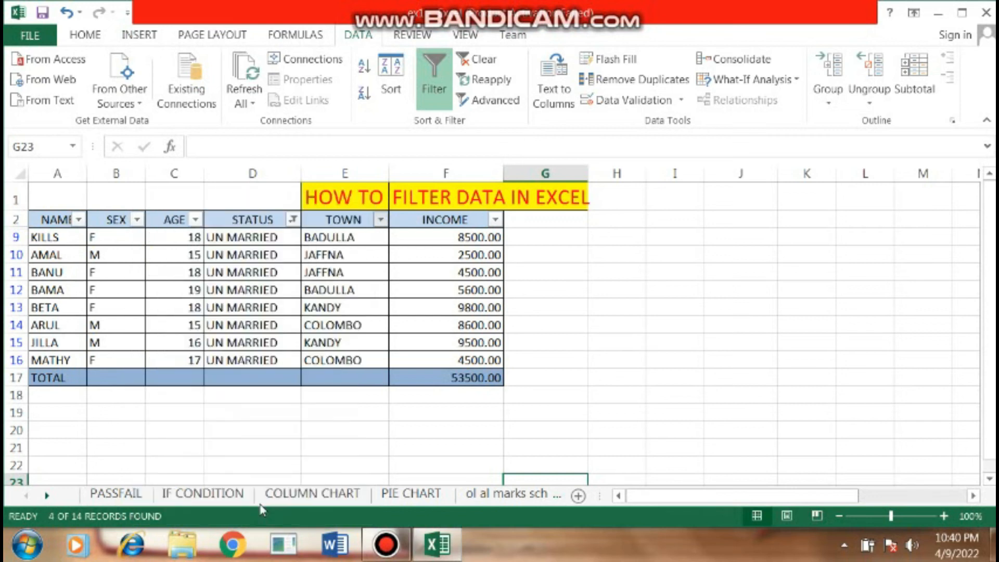
{"action": "left_click", "coordinate": [632, 310]}
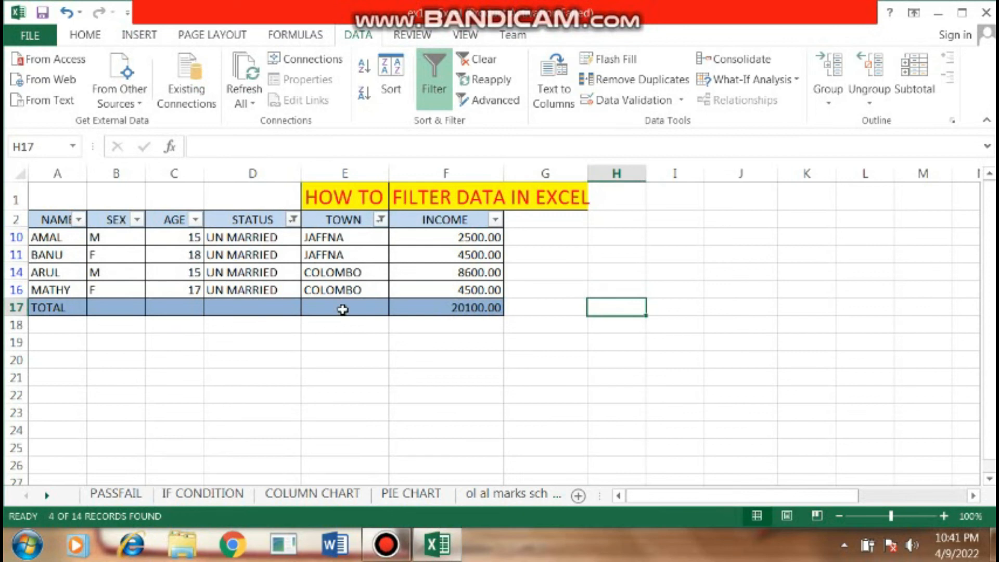
Filter the INCOME column to show only 8600.00 by excluding 2500.00 and 4500.00, and dismiss the color scheme prompt
{"action": "left_click", "coordinate": [496, 220]}
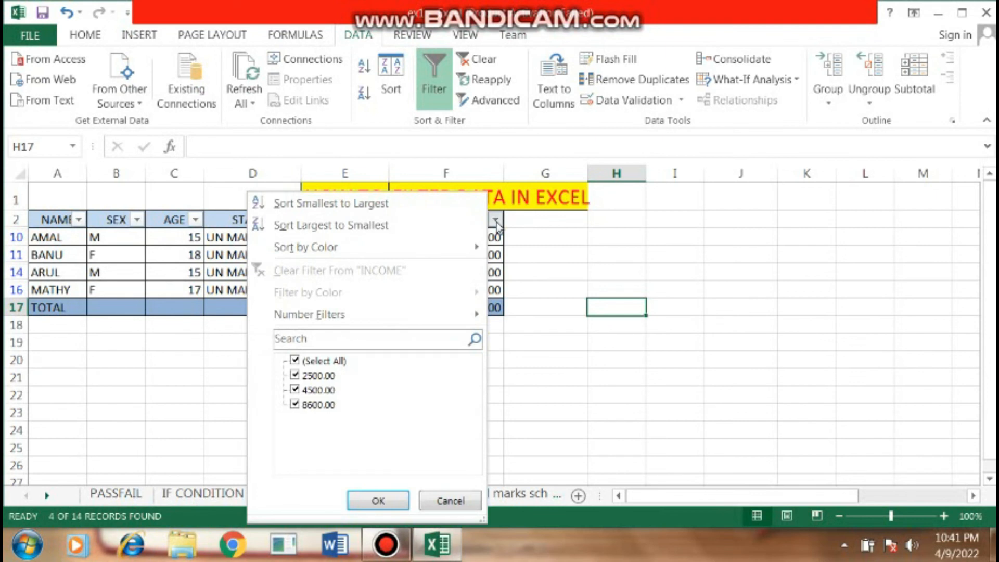
{"action": "left_click", "coordinate": [311, 396]}
{"action": "left_click", "coordinate": [312, 377]}
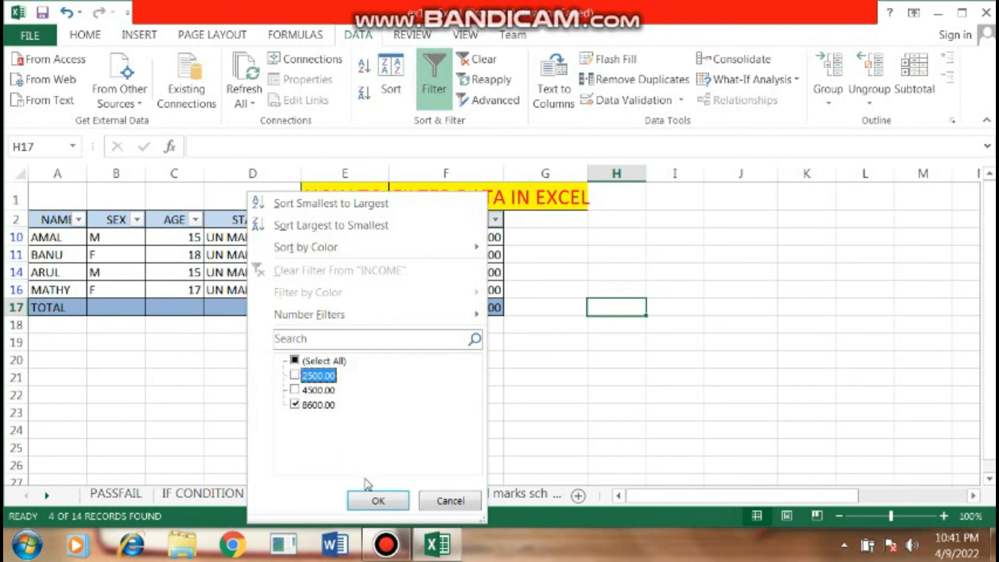
{"action": "left_click", "coordinate": [381, 501]}
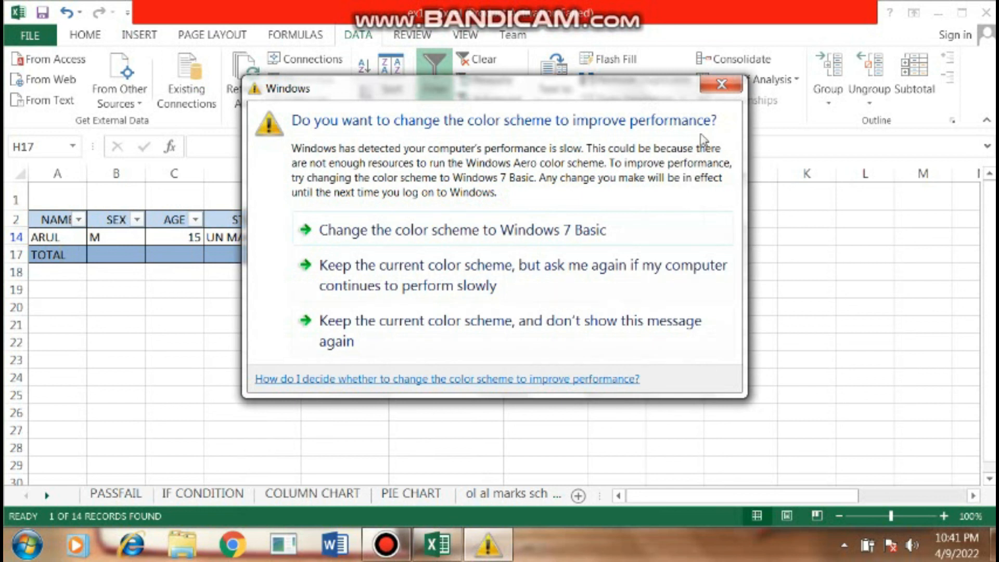
{"action": "left_click", "coordinate": [721, 84]}
Copy the filtered record in A14:F14 and paste it beside the table starting at cell I14
{"action": "left_click_drag", "start_coordinate": [45, 237], "coordinate": [503, 244]}
{"action": "right_click", "coordinate": [482, 238]}
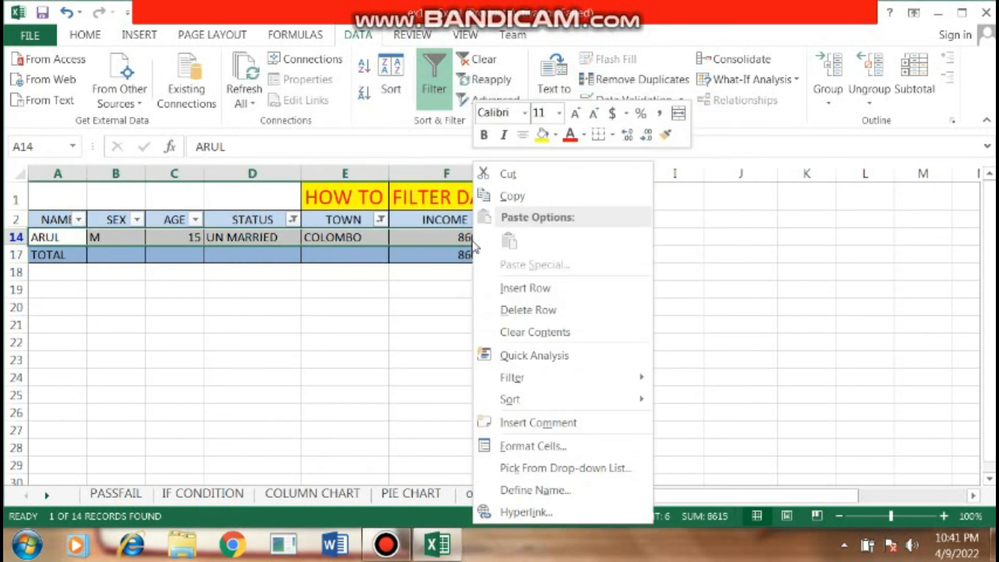
{"action": "left_click", "coordinate": [509, 196]}
{"action": "left_click", "coordinate": [686, 237]}
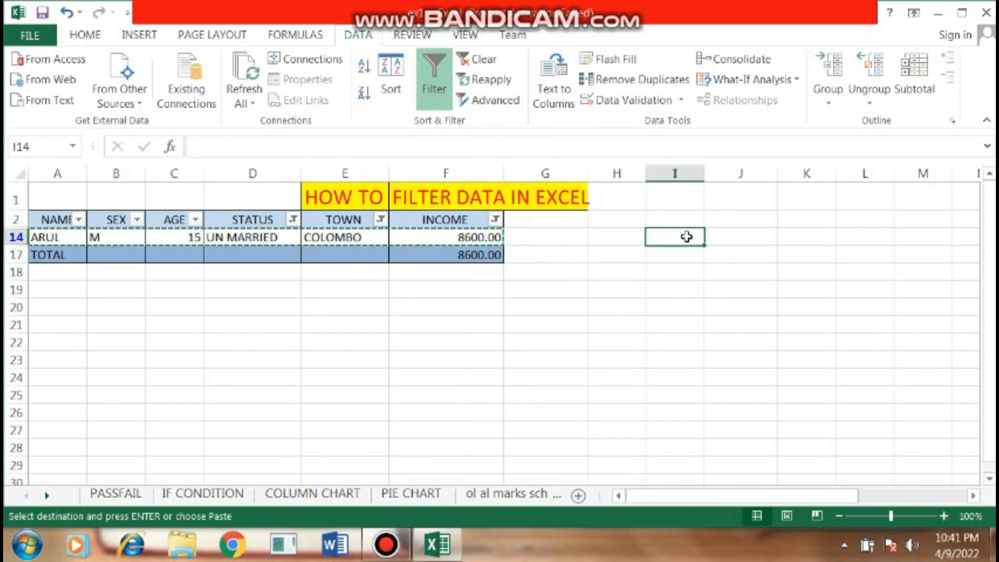
{"action": "right_click", "coordinate": [687, 237]}
{"action": "left_click", "coordinate": [723, 241]}
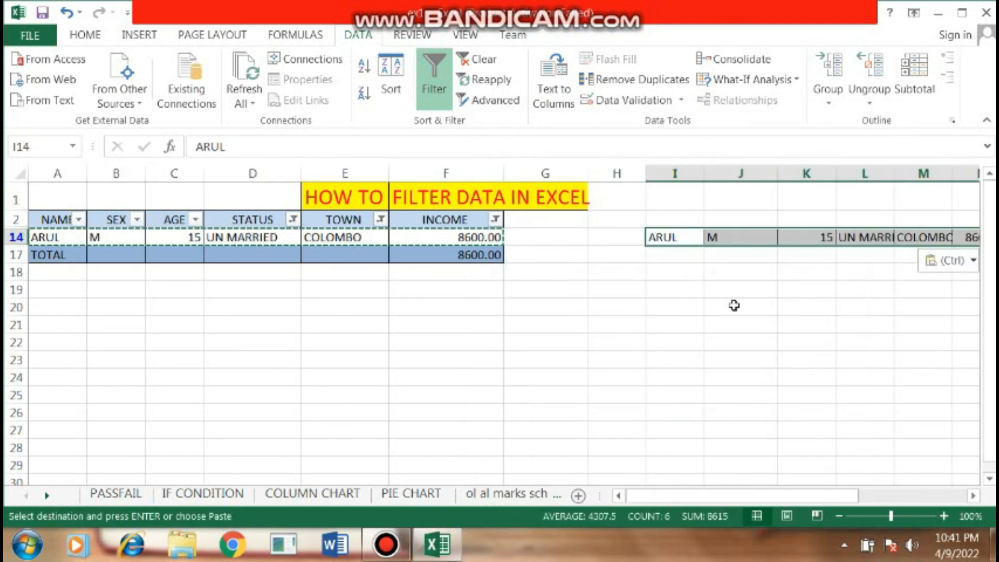
{"action": "left_click", "coordinate": [749, 359]}
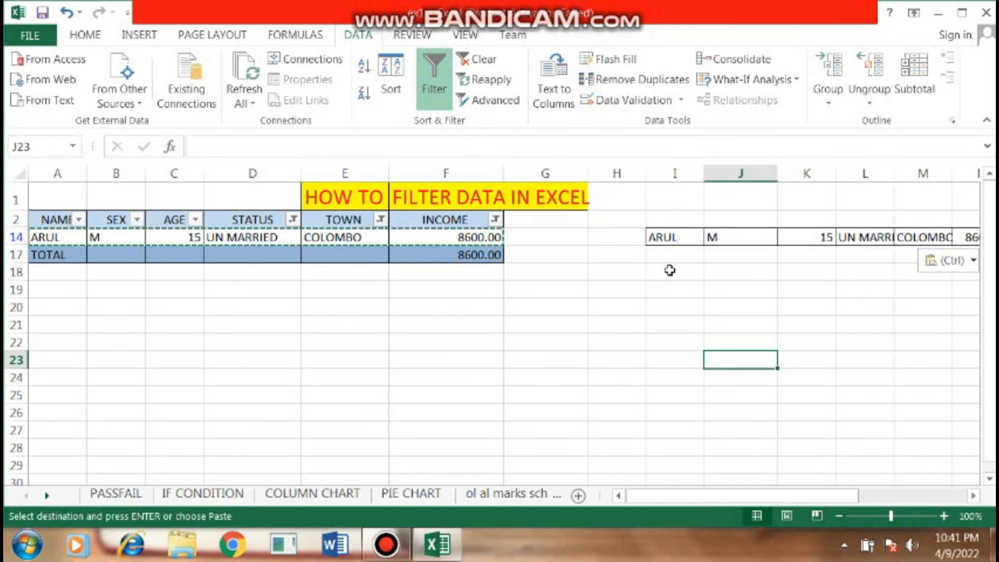
Widen columns L and M to fit the pasted status and town values
{"action": "left_click_drag", "start_coordinate": [895, 173], "coordinate": [910, 172]}
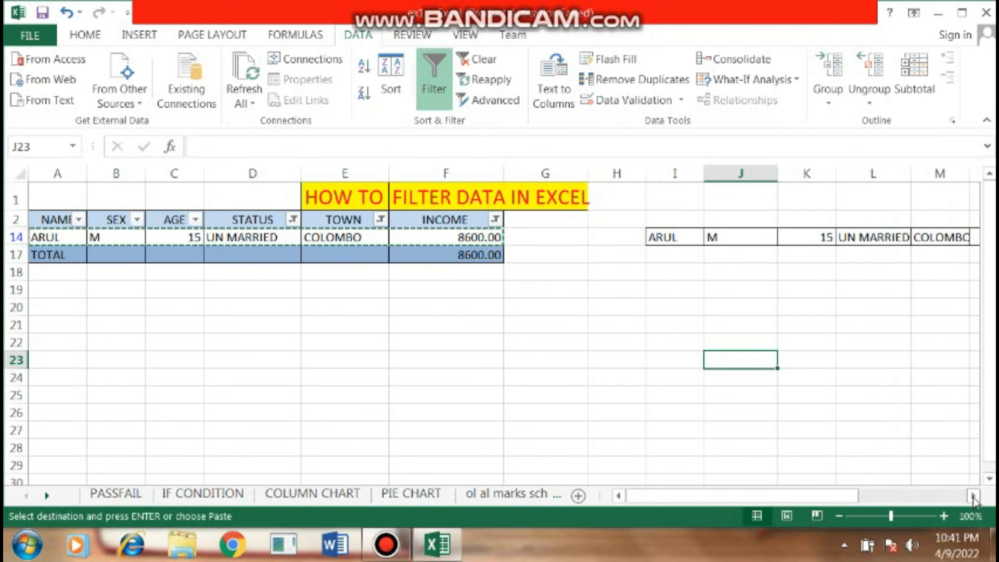
{"action": "left_click", "coordinate": [973, 496]}
{"action": "left_click", "coordinate": [973, 496]}
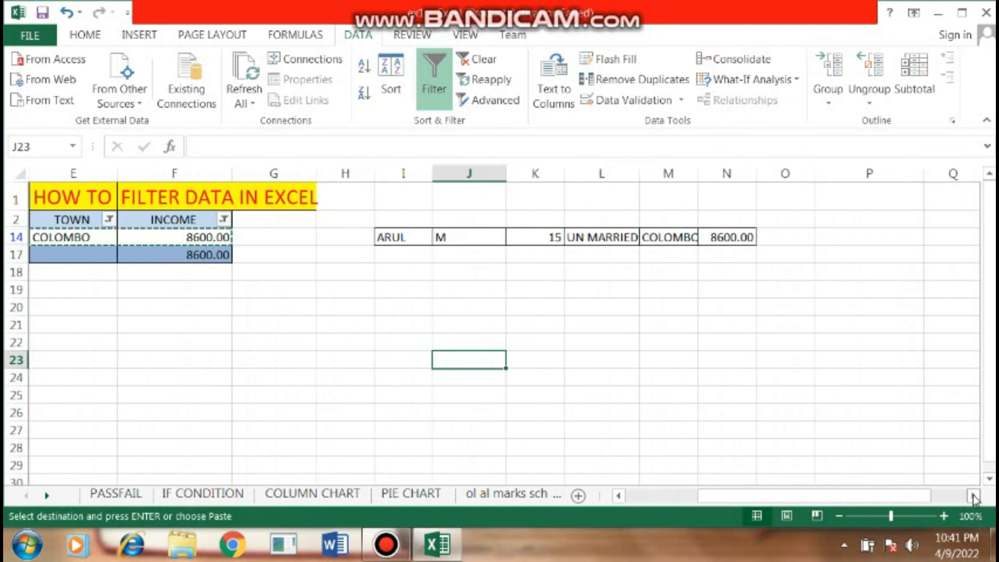
{"action": "left_click_drag", "start_coordinate": [698, 172], "coordinate": [715, 173]}
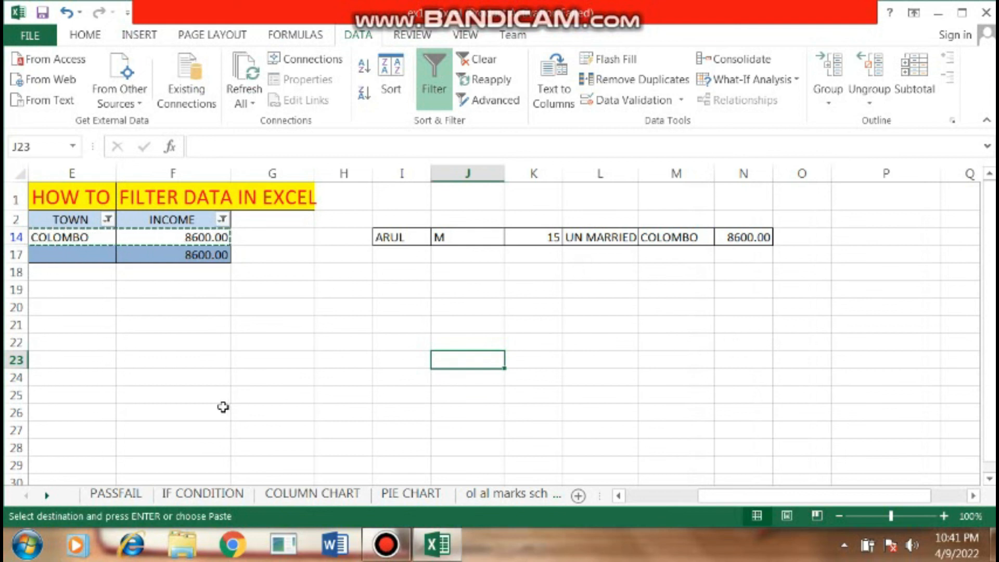
Turn off filtering on the table to remove the header arrows and show every record again
{"action": "left_click", "coordinate": [619, 496]}
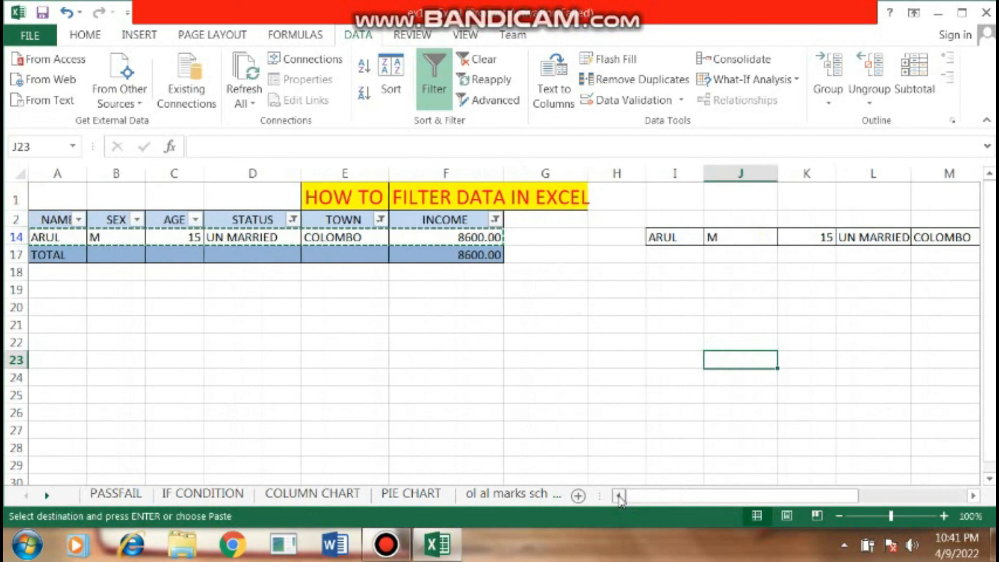
{"action": "left_click", "coordinate": [426, 89]}
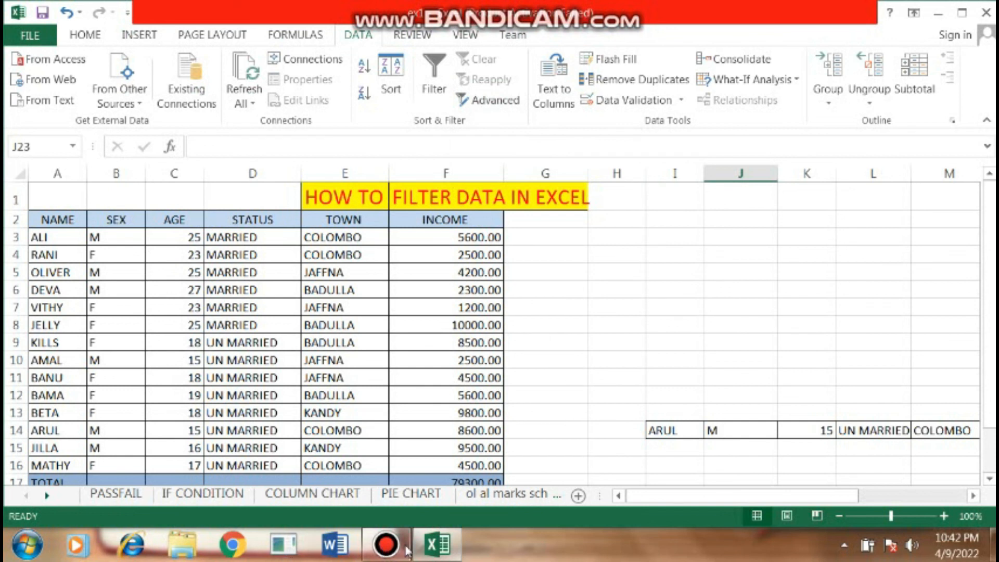
{"action": "mouse_move", "coordinate": [395, 555]}
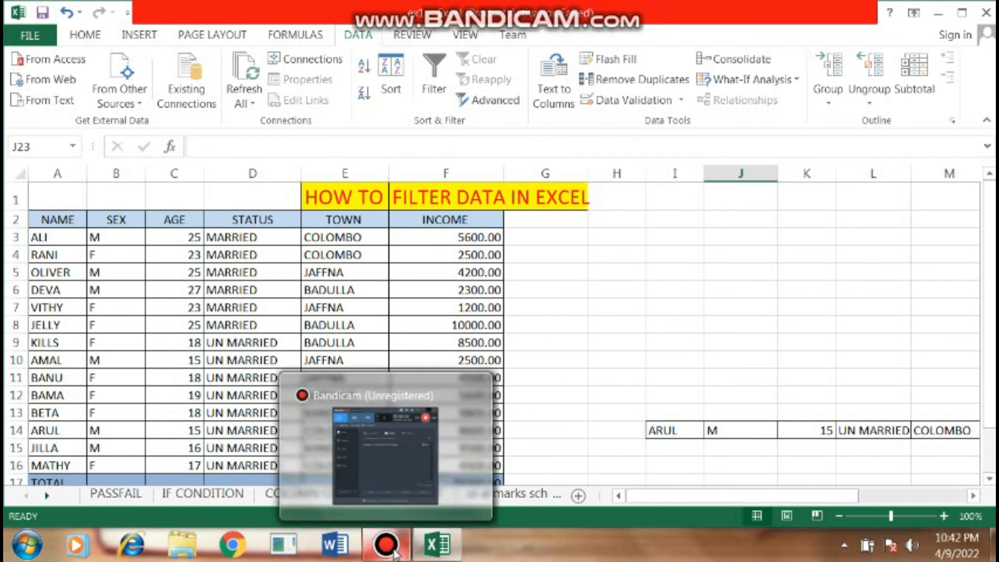